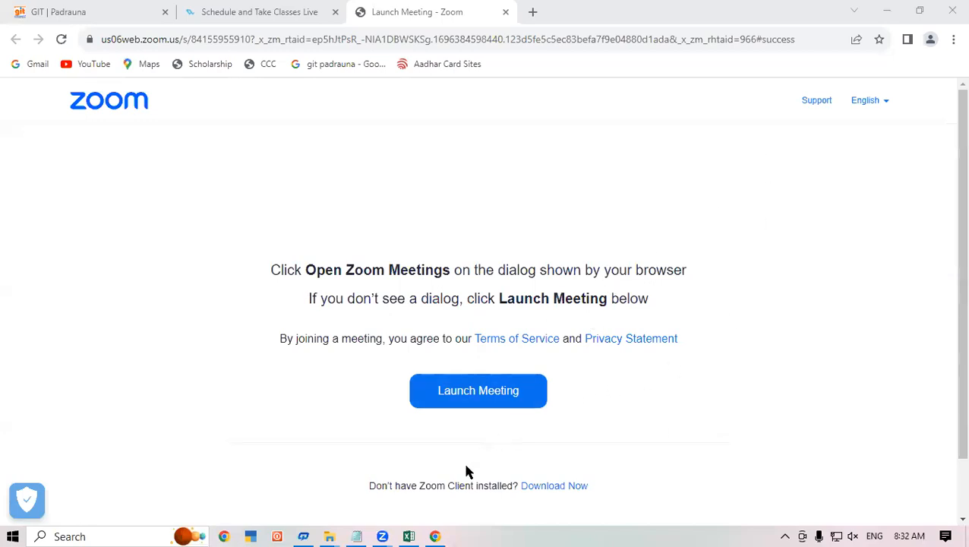
Switch to the Advanced Salary Sheet BY SK workbook in Excel and show the salary table from its title and first column
mouse_move(411, 531)
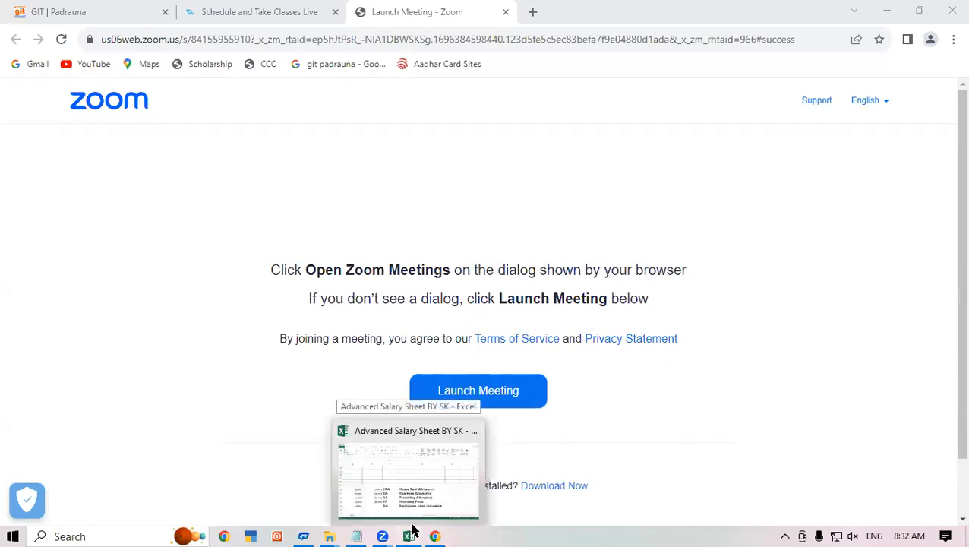
left_click(411, 531)
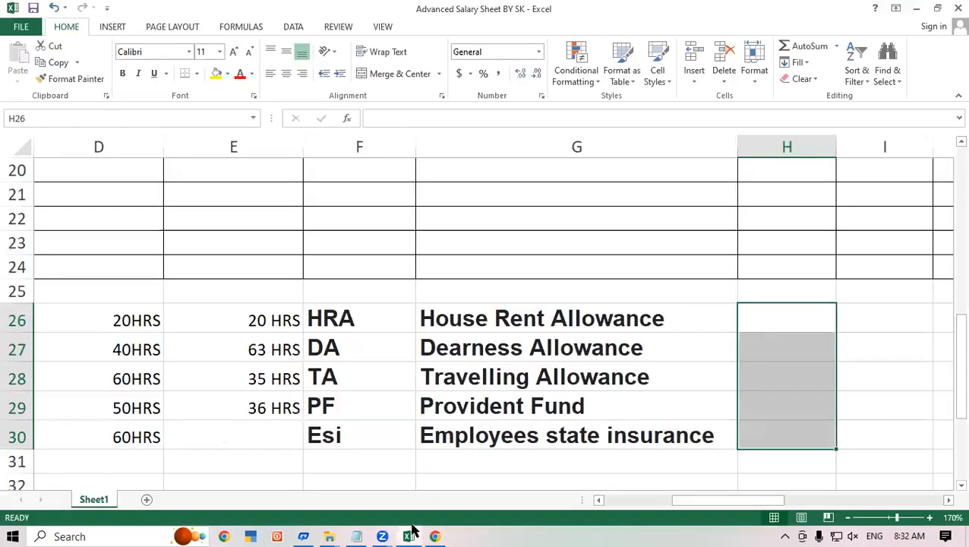
left_click(656, 239)
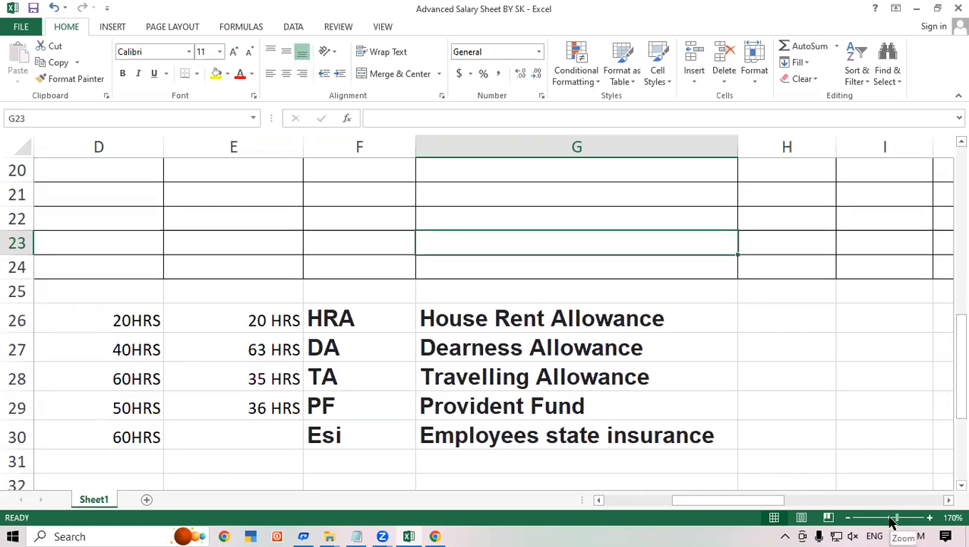
left_click_drag(893, 522, 890, 520)
left_click_drag(947, 406, 948, 251)
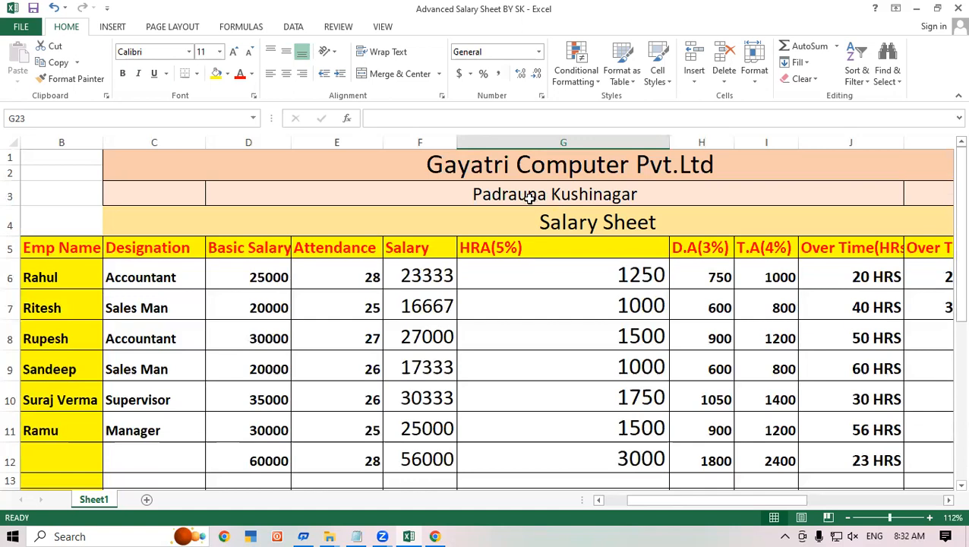
left_click(651, 223)
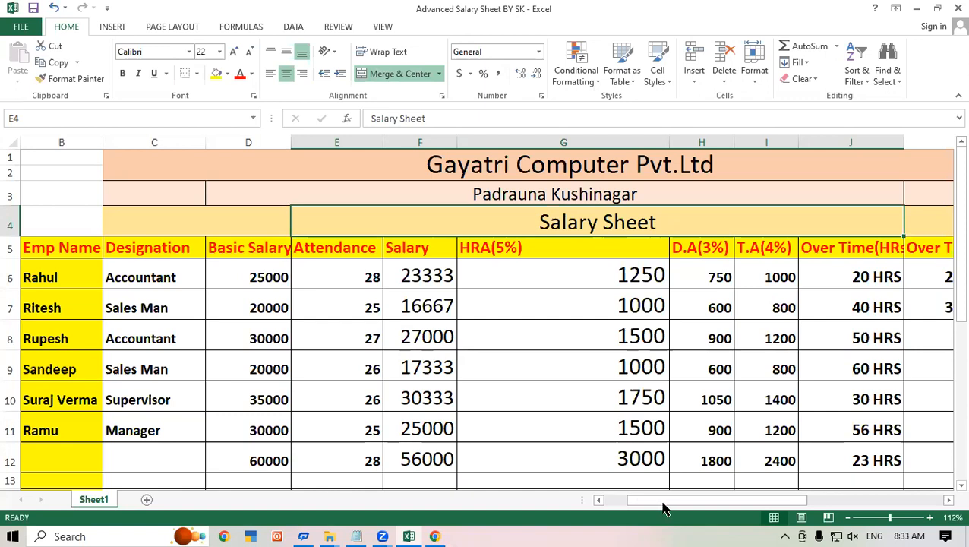
left_click_drag(666, 508, 627, 512)
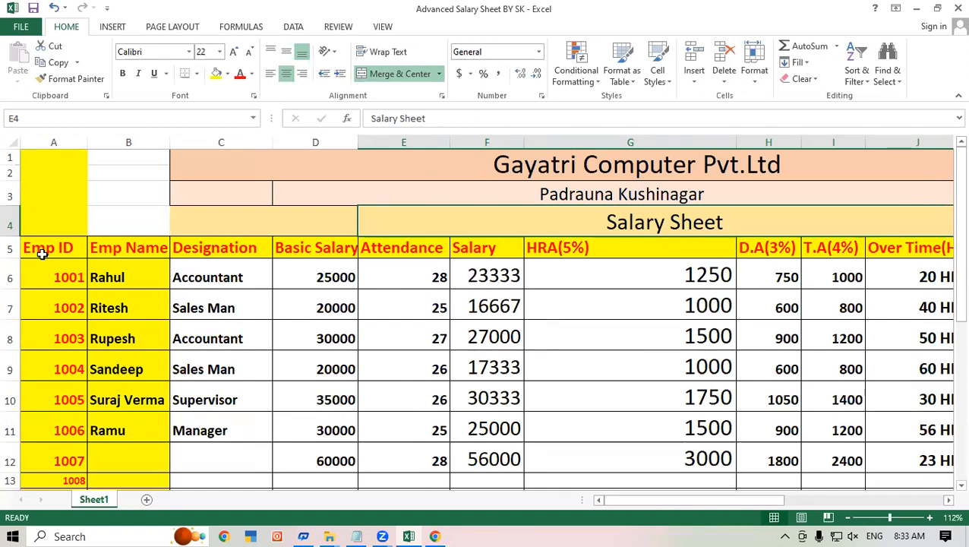
Examine the Emp ID, Emp Name and Designation columns of the salary table, from row 6 to row 11
left_click_drag(59, 274, 46, 430)
left_click(108, 248)
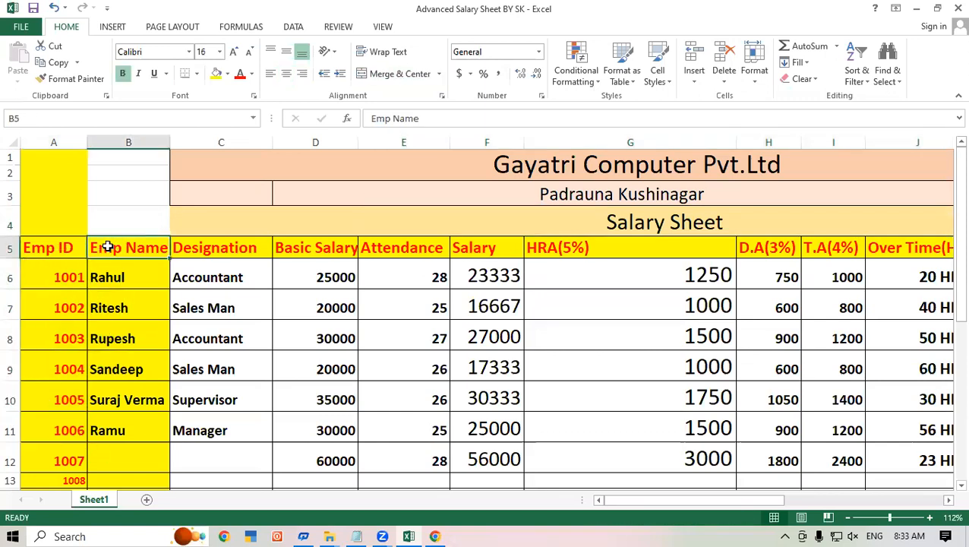
left_click(41, 277)
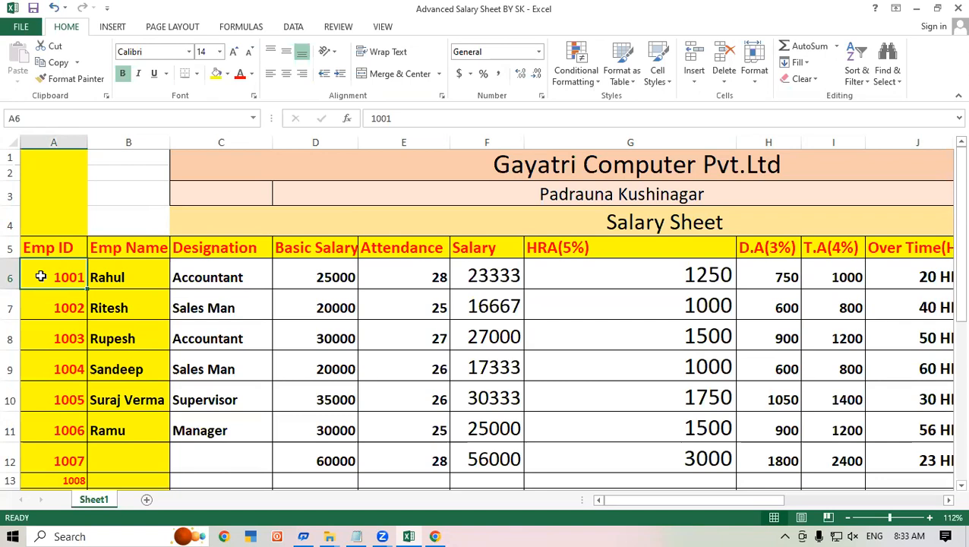
left_click_drag(44, 277, 48, 430)
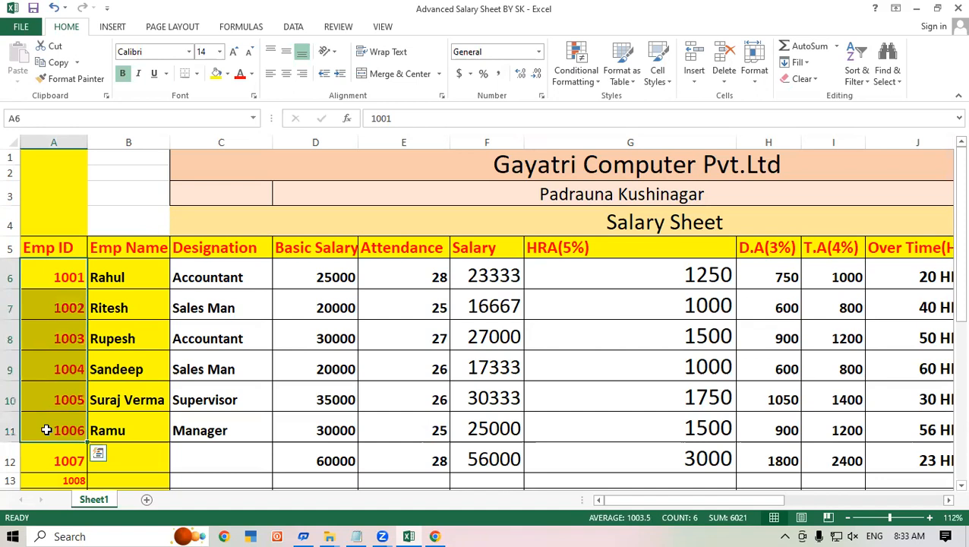
left_click_drag(121, 276, 129, 427)
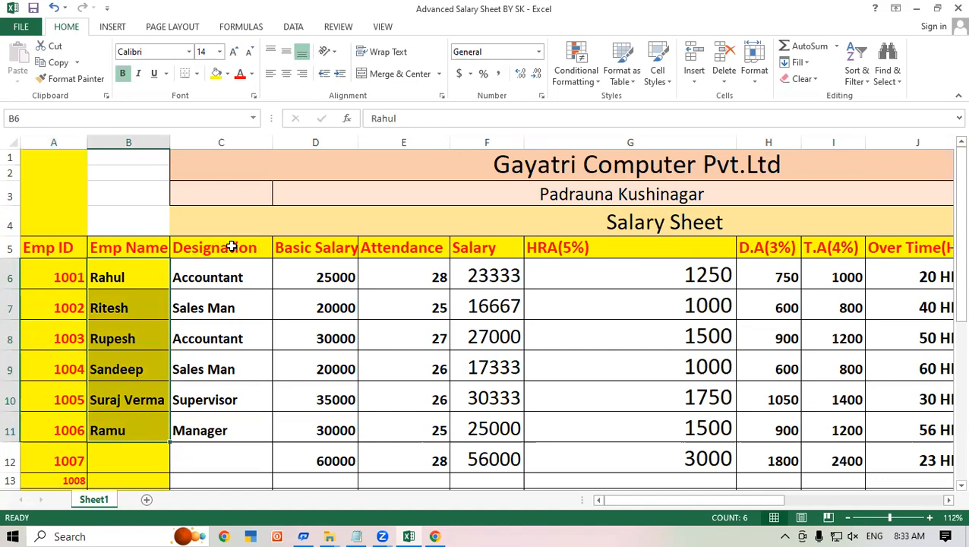
left_click(255, 247)
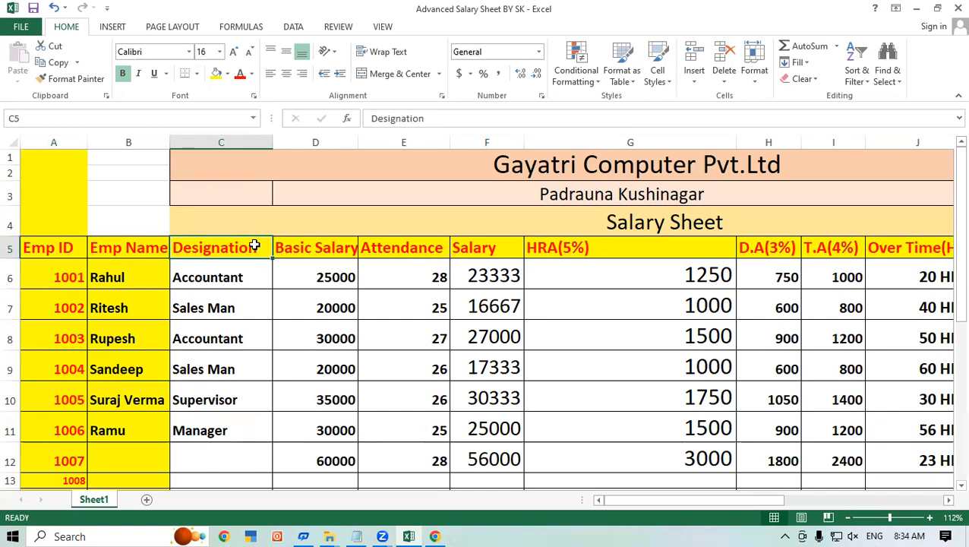
left_click_drag(225, 277, 219, 430)
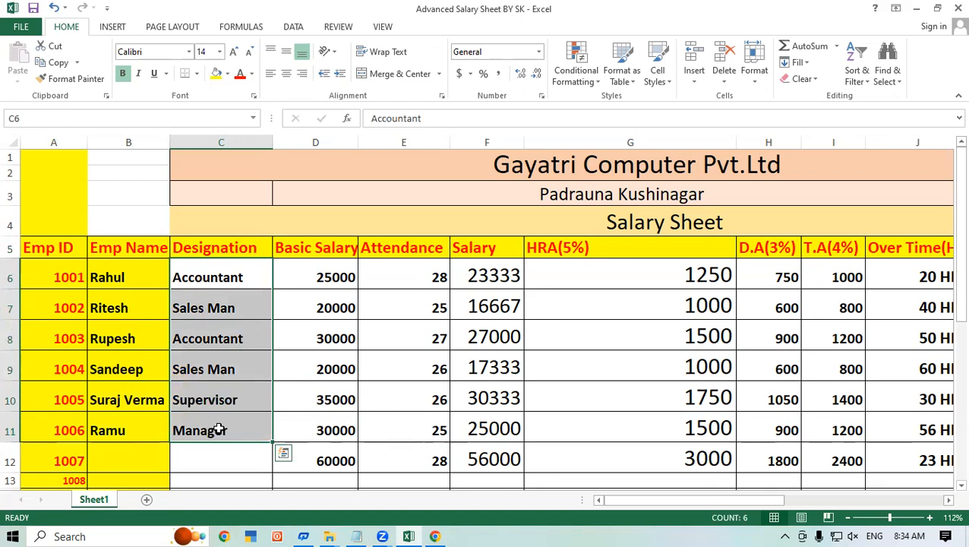
Widen column D so that the Basic Salary header fits inside its cell
left_click(310, 249)
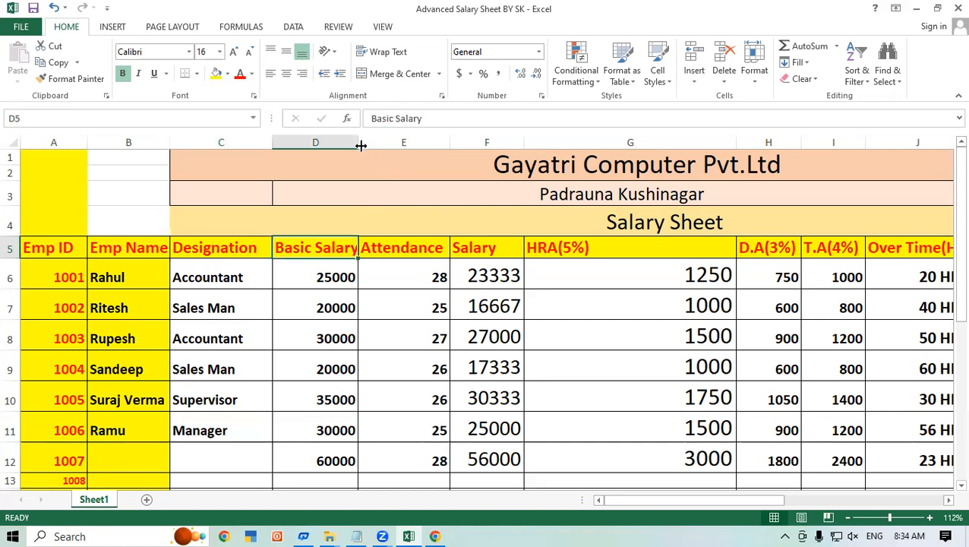
left_click_drag(358, 142, 378, 137)
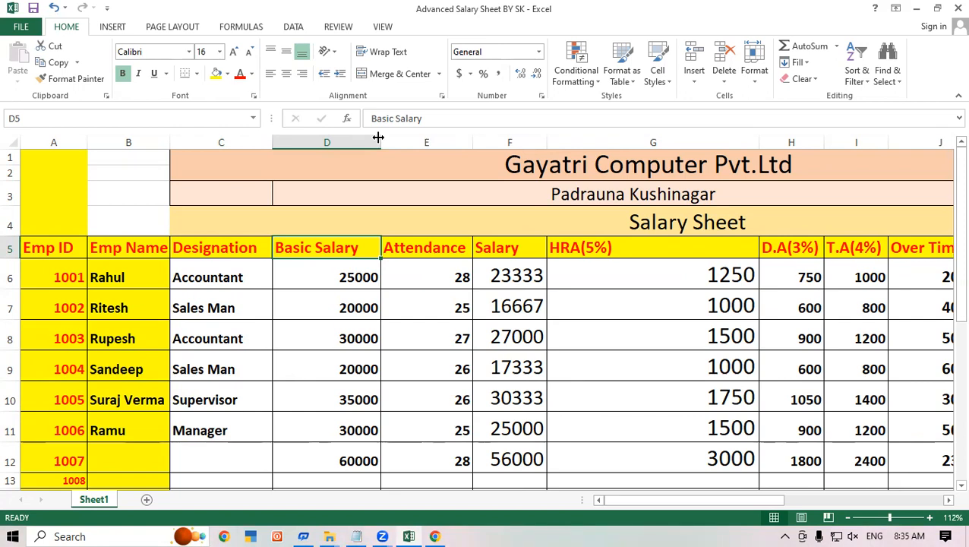
Review the basic salary belonging to each designation and the attendance recorded for the first three employees
left_click(236, 279)
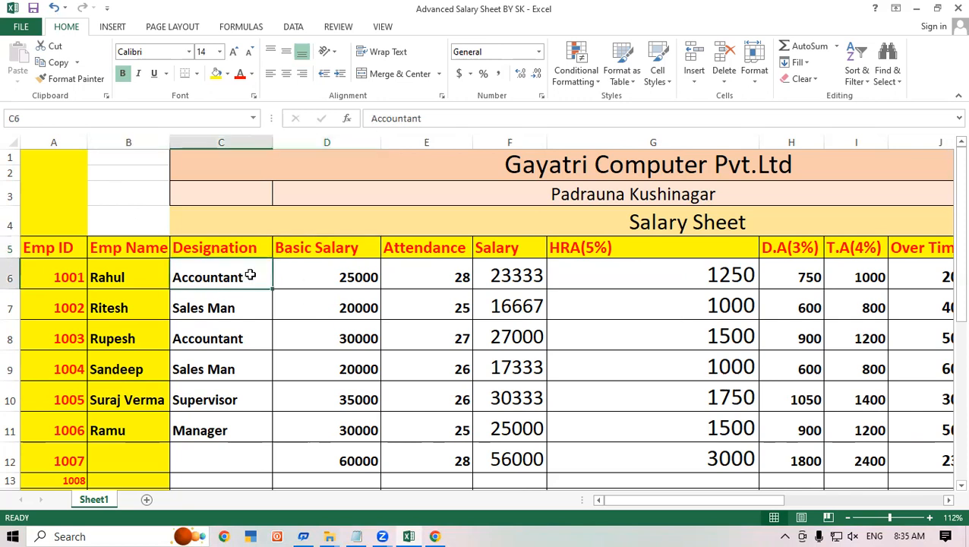
left_click(342, 269)
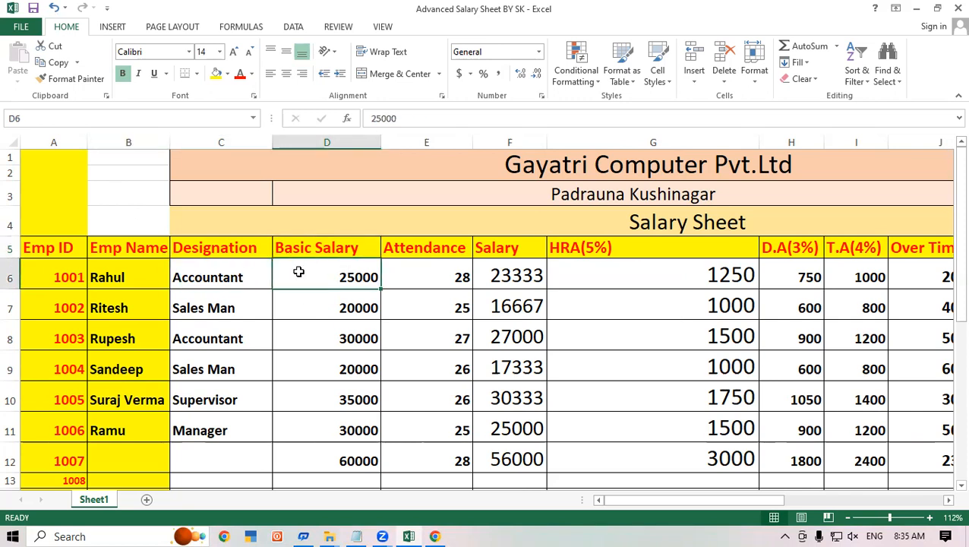
left_click(223, 304)
left_click(356, 306)
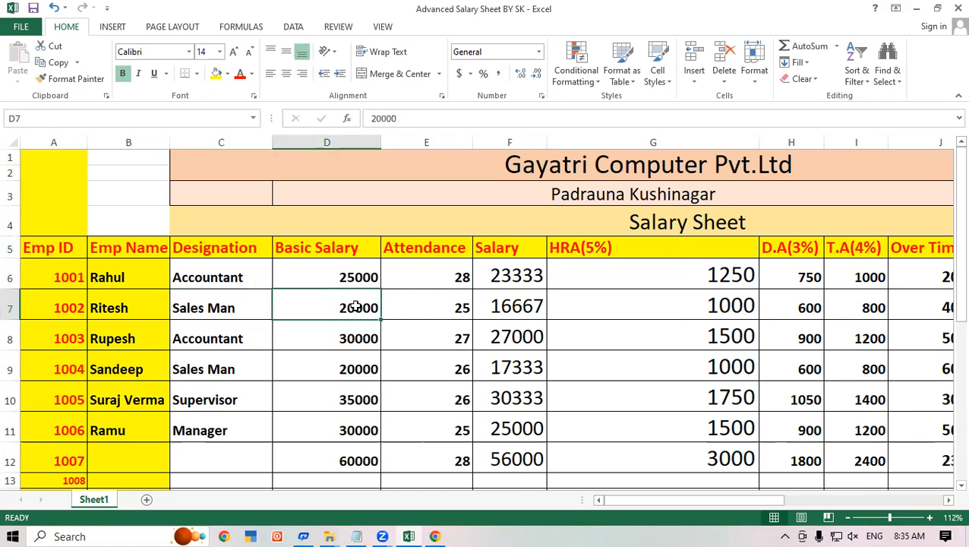
left_click(215, 338)
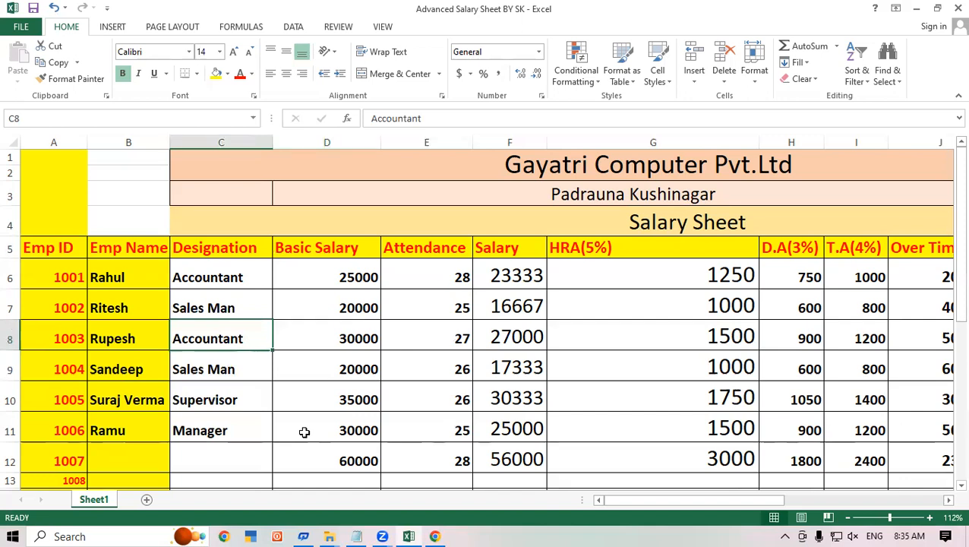
left_click(425, 248)
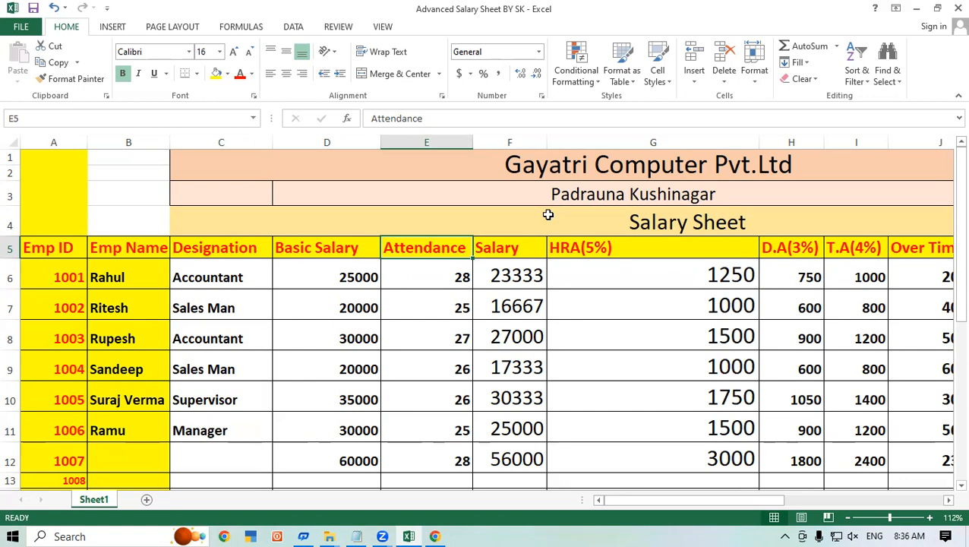
left_click(123, 275)
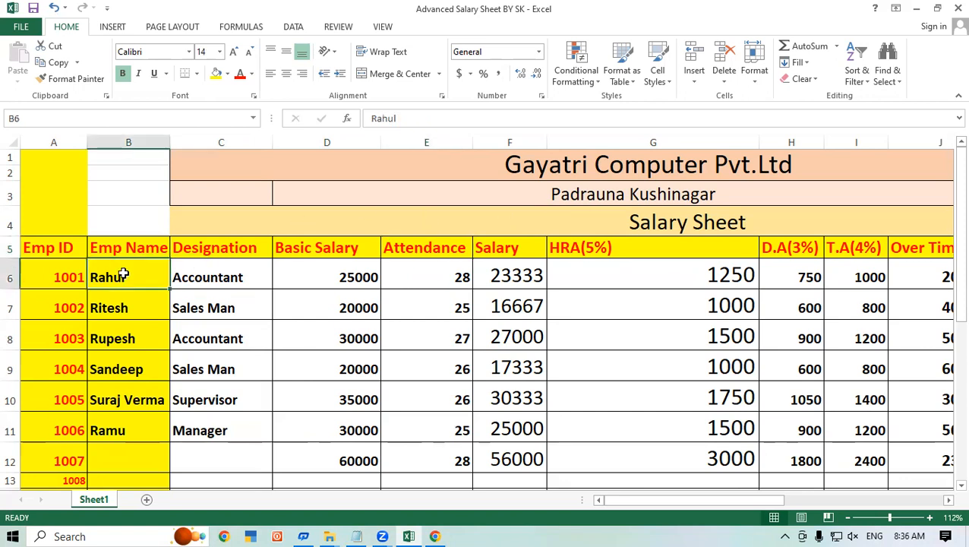
left_click(427, 272)
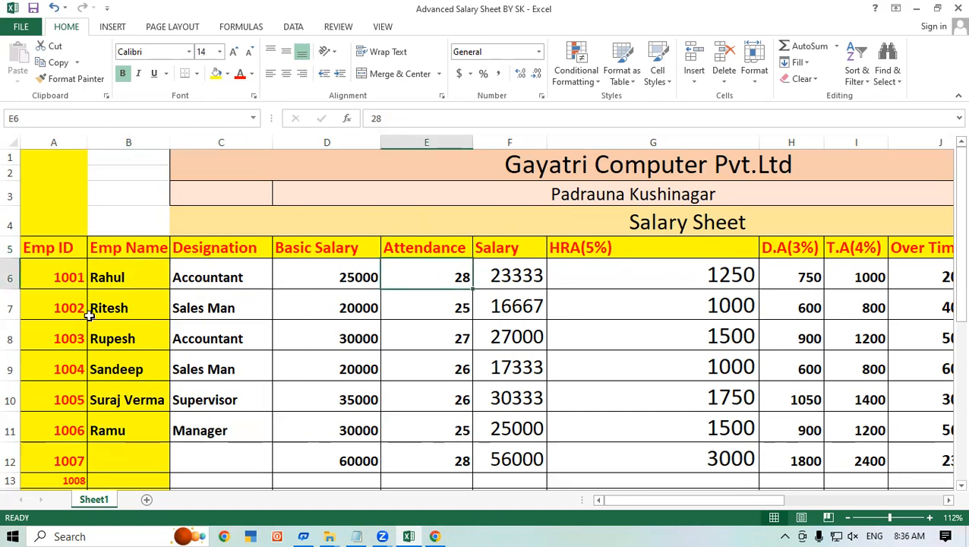
left_click(109, 300)
left_click(465, 302)
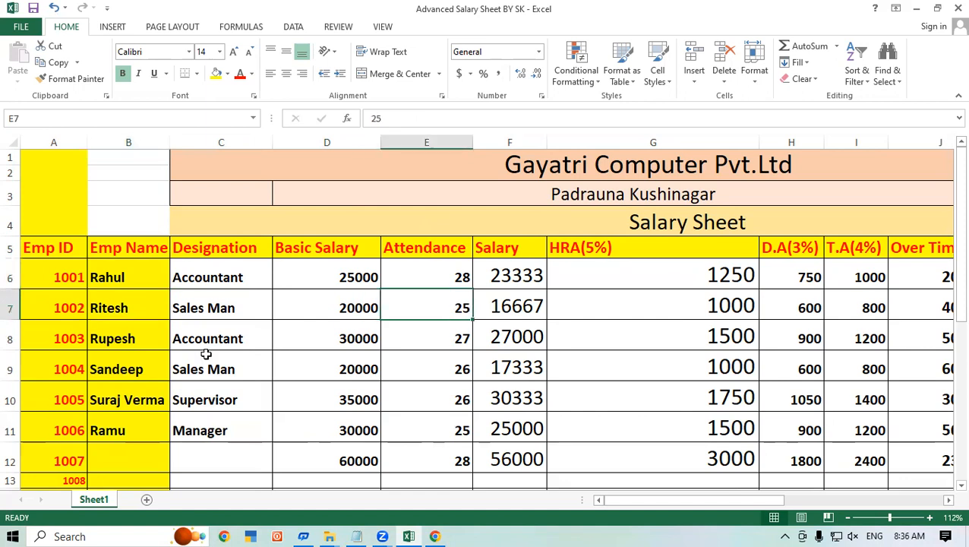
left_click(131, 333)
left_click(420, 336)
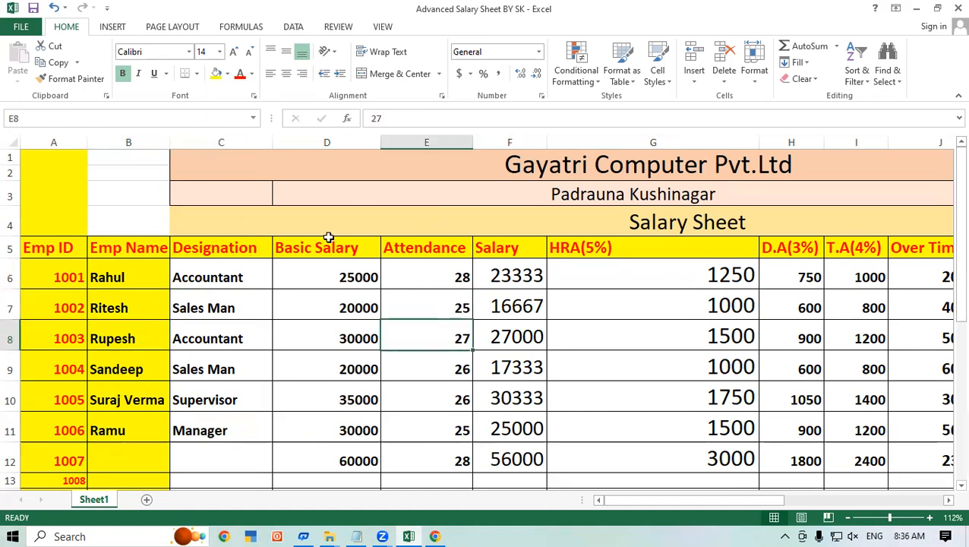
Compare the Basic Salary and Attendance columns as the inputs for the Salary column's calculation
left_click(451, 271)
left_click_drag(452, 272, 458, 450)
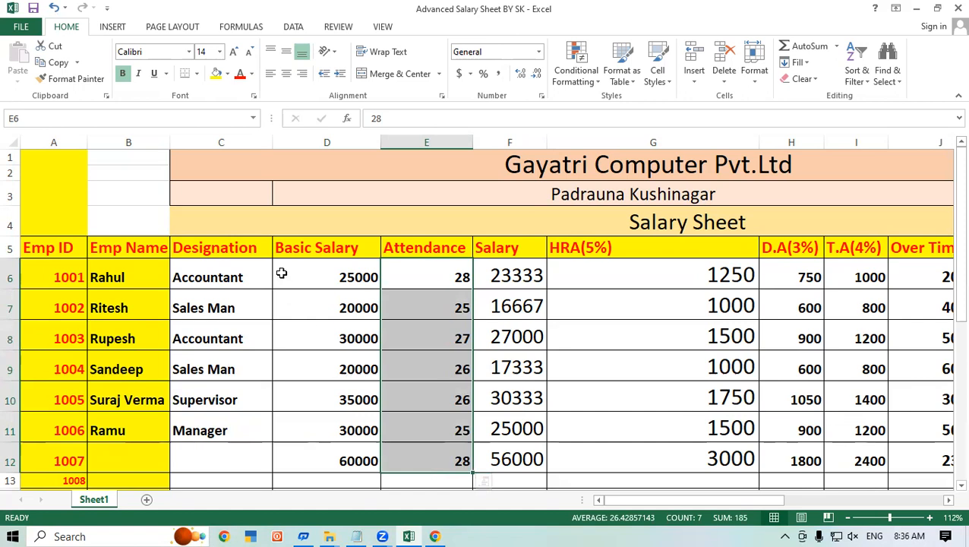
left_click_drag(303, 273, 334, 416)
left_click(335, 416)
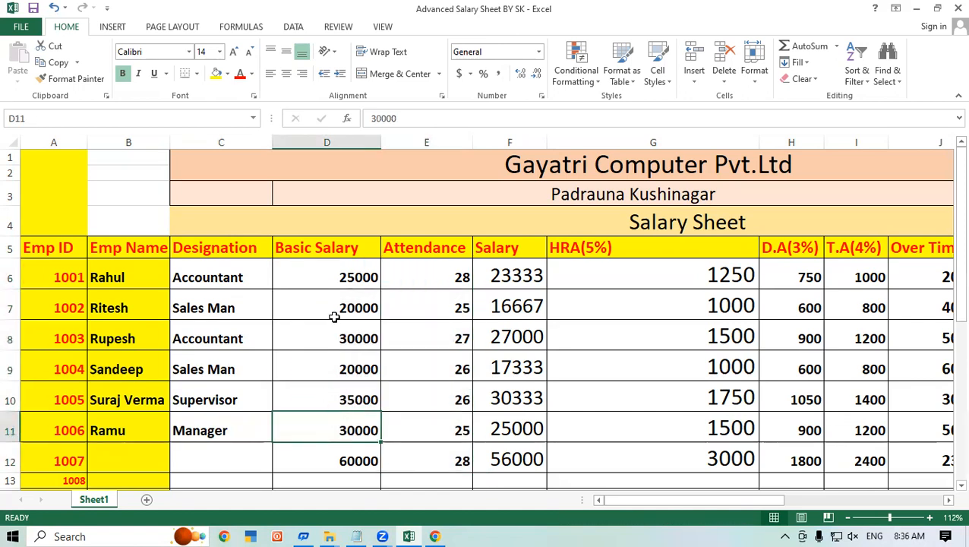
left_click_drag(328, 265, 330, 434)
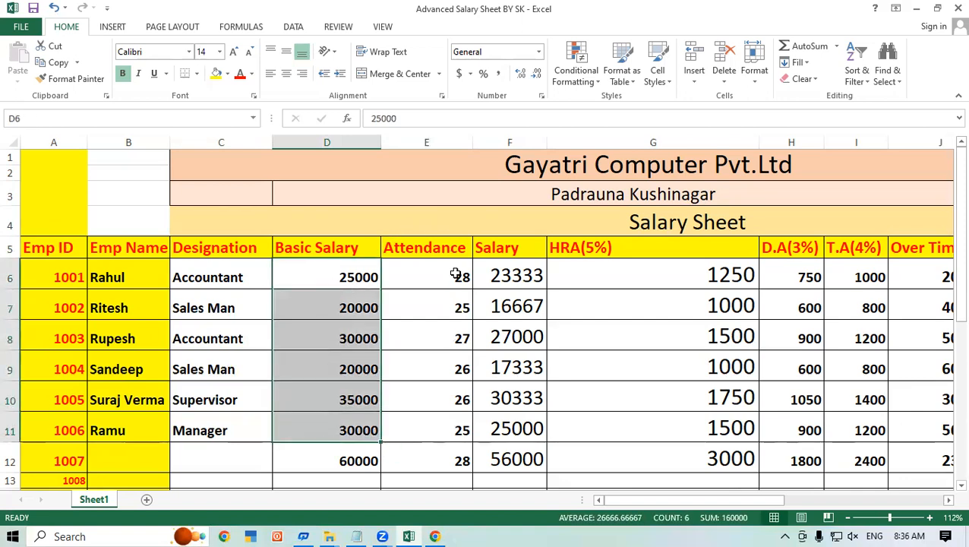
left_click_drag(443, 279, 432, 456)
left_click(515, 251)
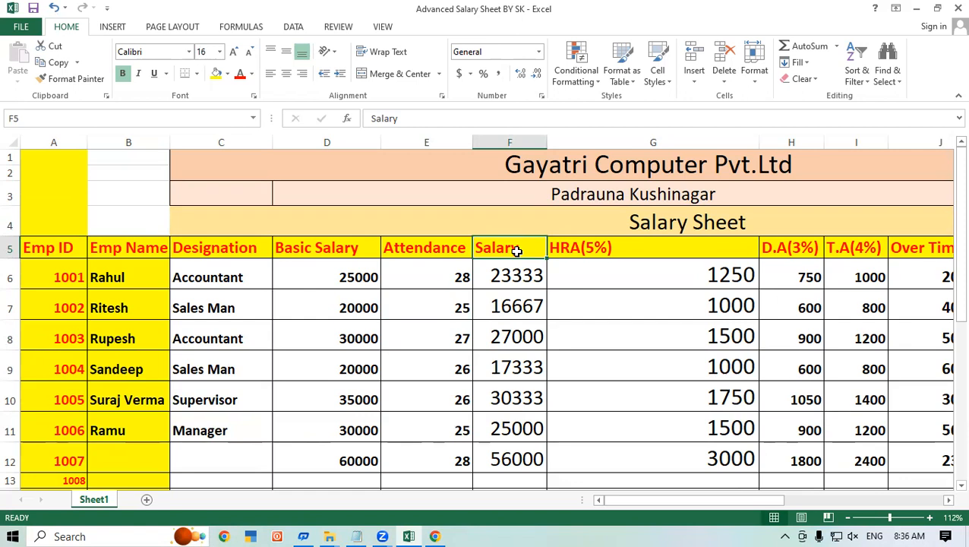
left_click_drag(323, 268, 320, 419)
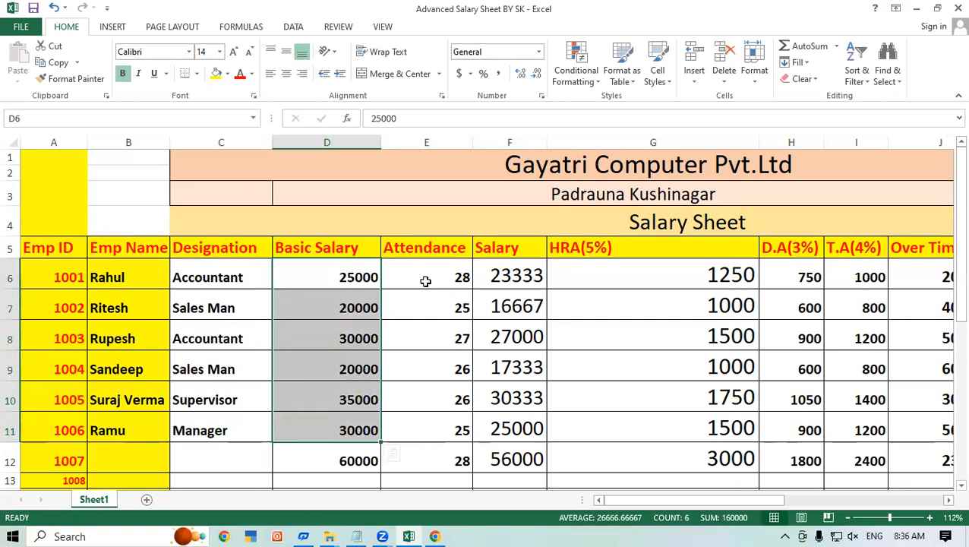
left_click_drag(423, 278, 438, 448)
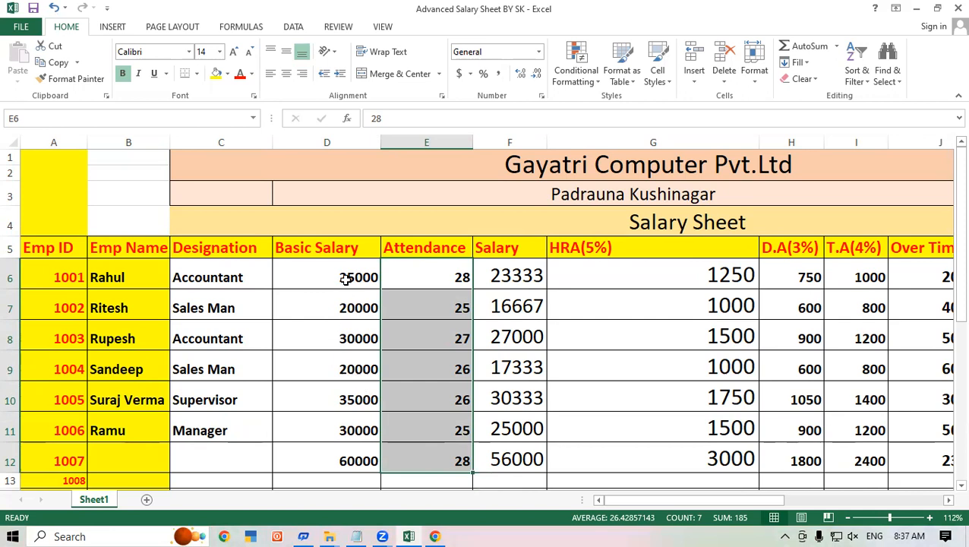
left_click(319, 252)
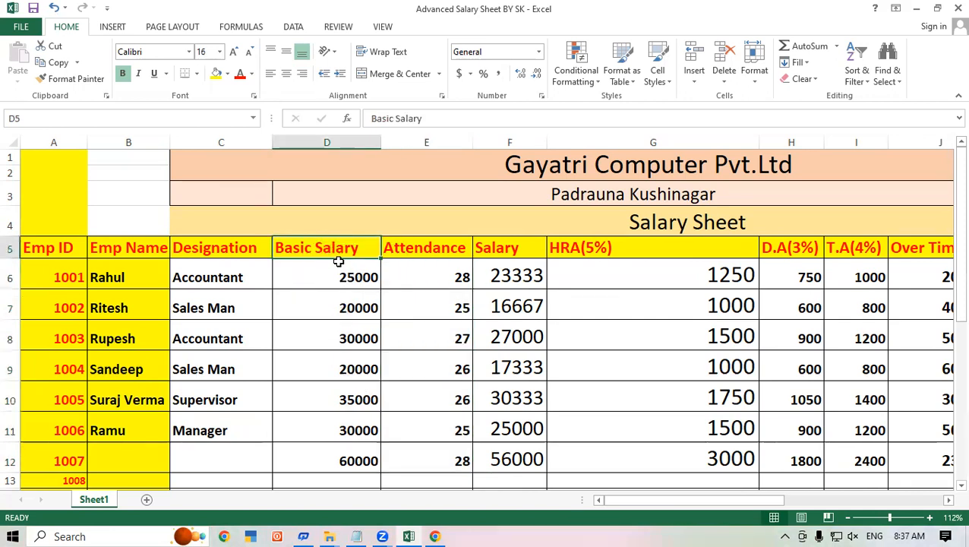
left_click(341, 274)
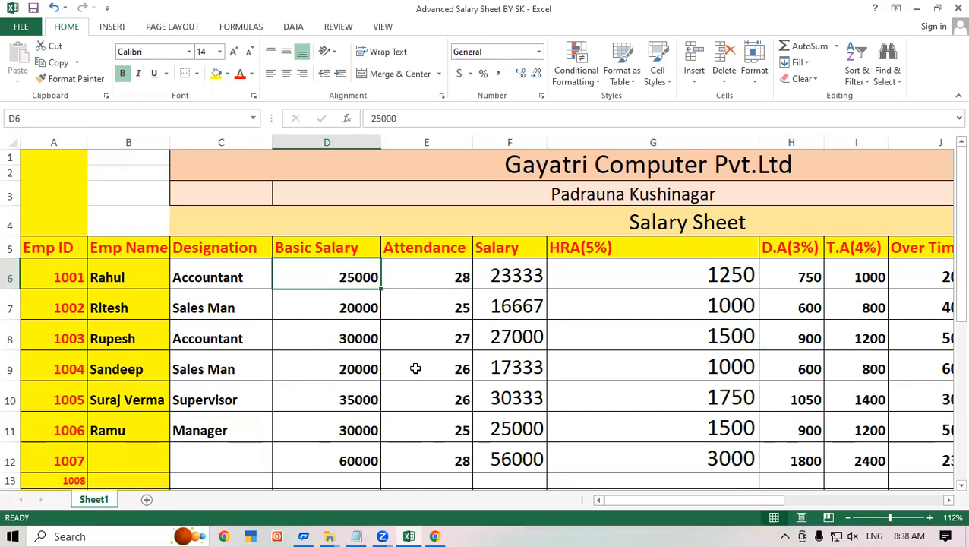
Clear the existing formulas from the Salary column in cells F6:F12
left_click_drag(517, 460, 503, 269)
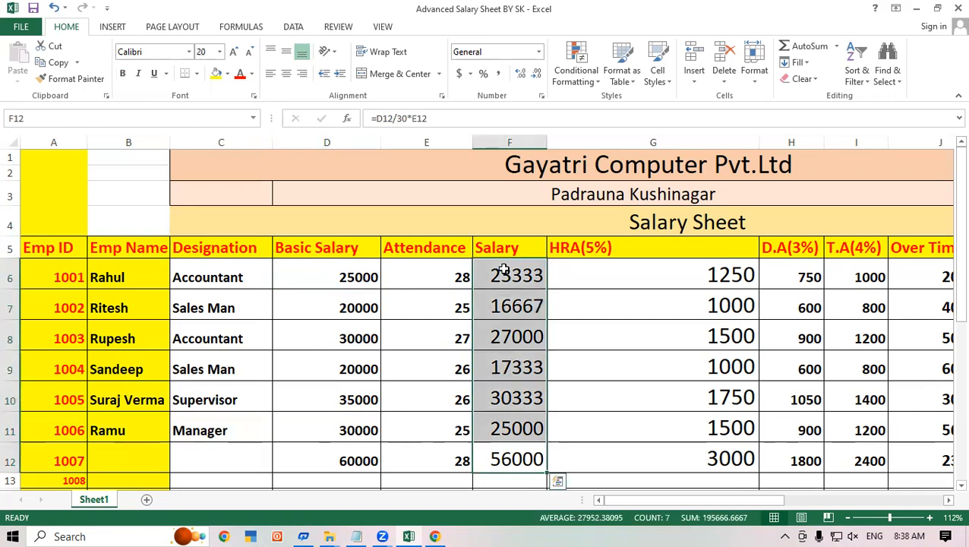
key("Delete")
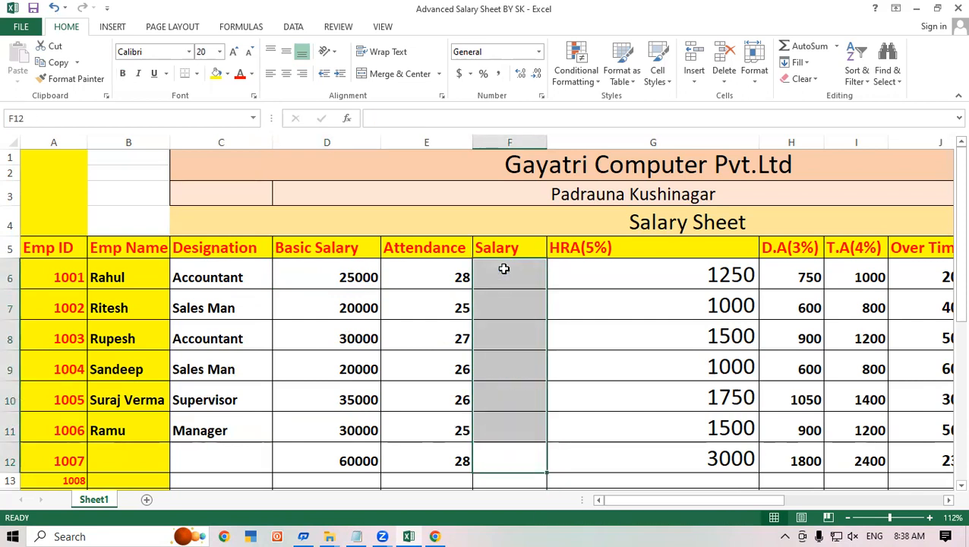
Calculate the first employee's salary in F6 with =D6/30*E6 and copy the formula down to F12
left_click(503, 269)
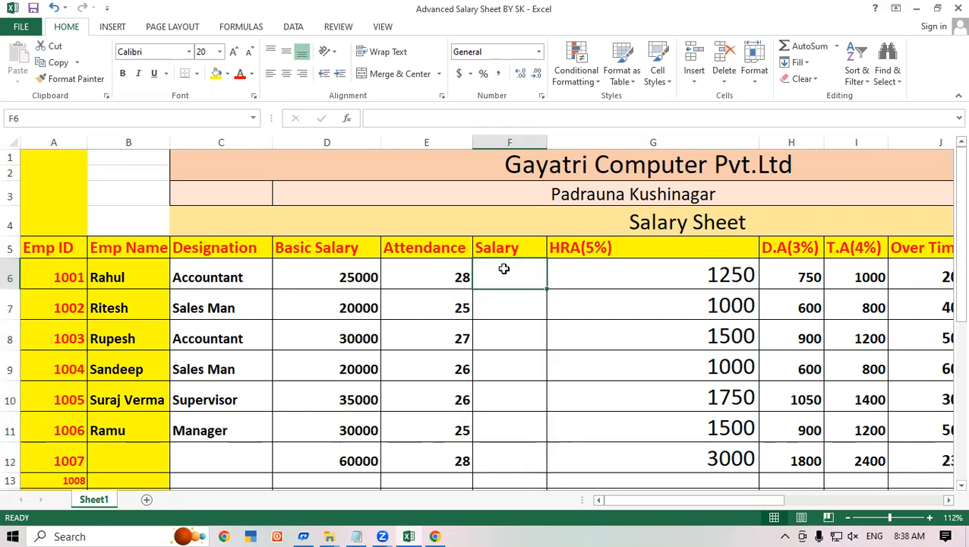
type("=")
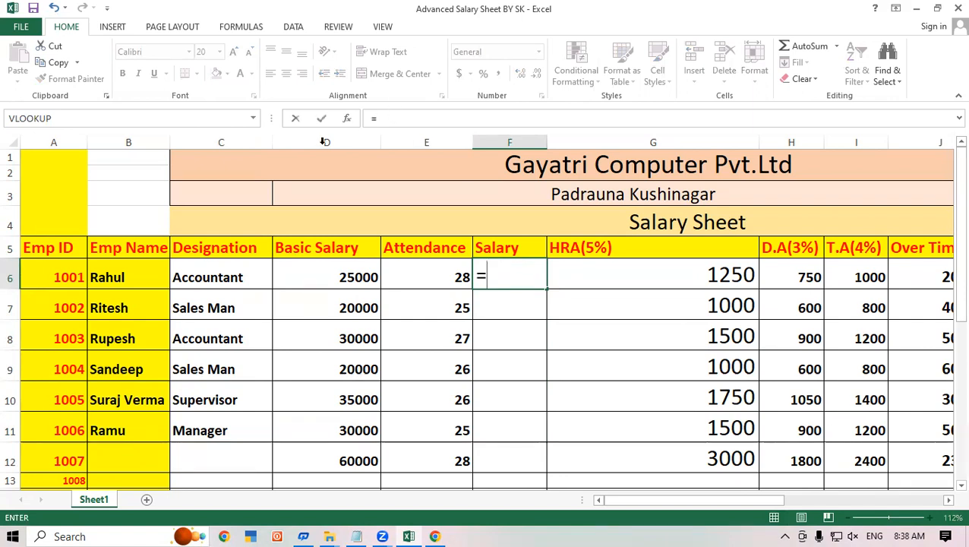
left_click(343, 272)
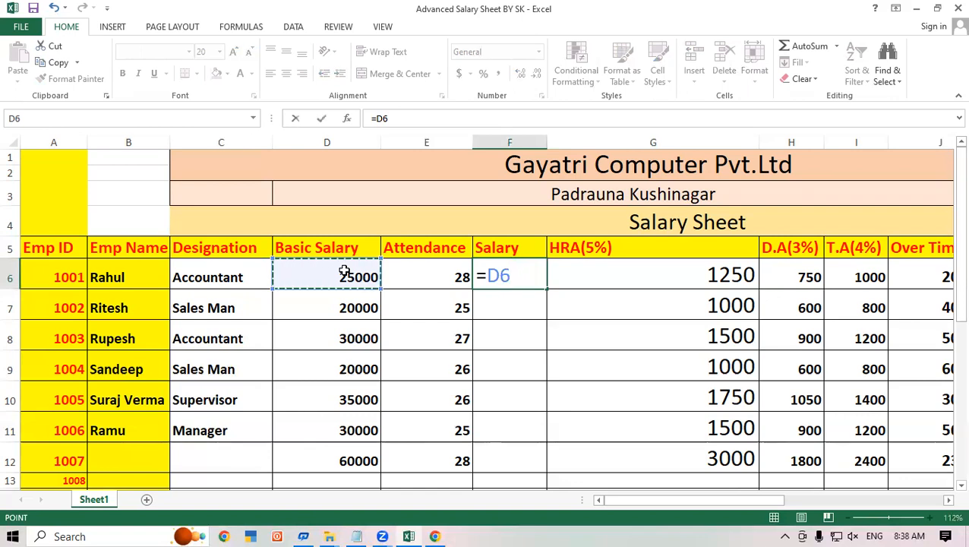
type("/")
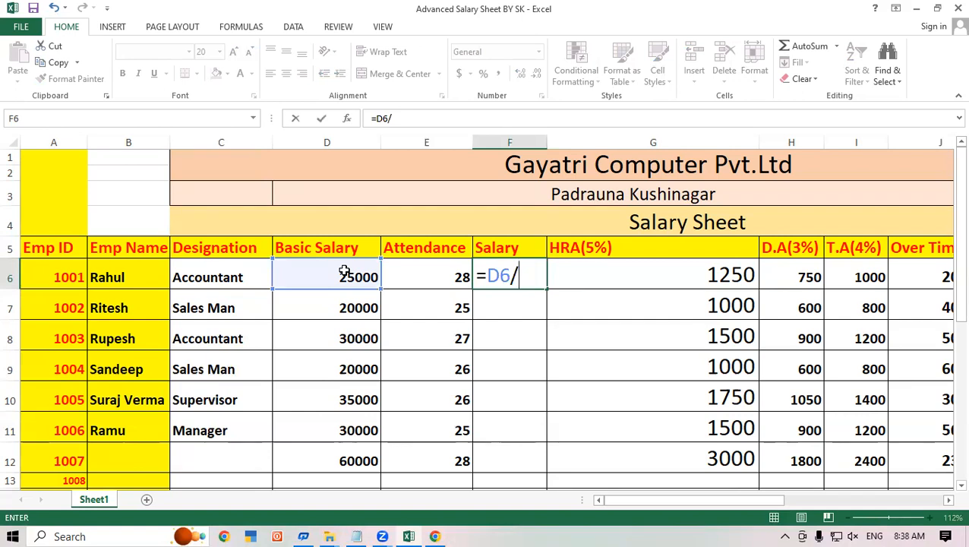
type("30")
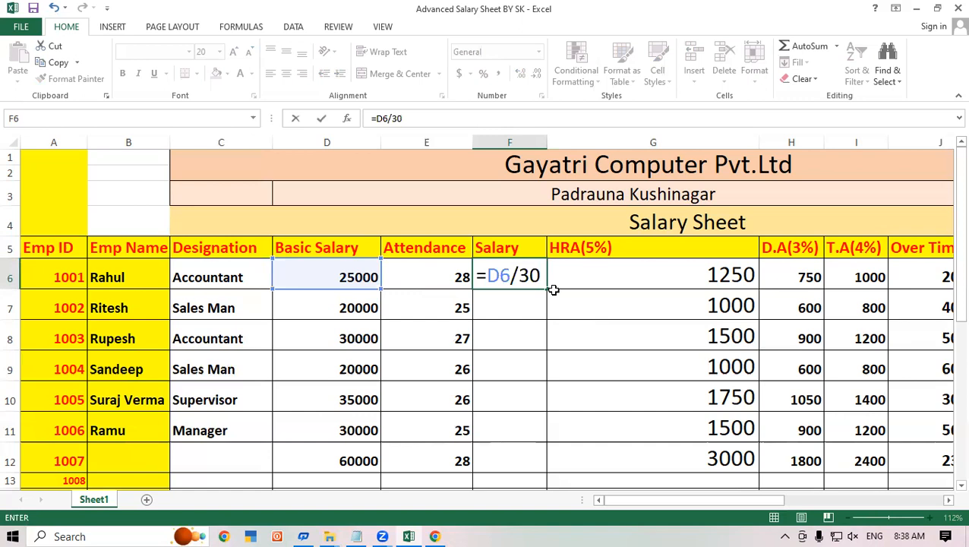
type("*")
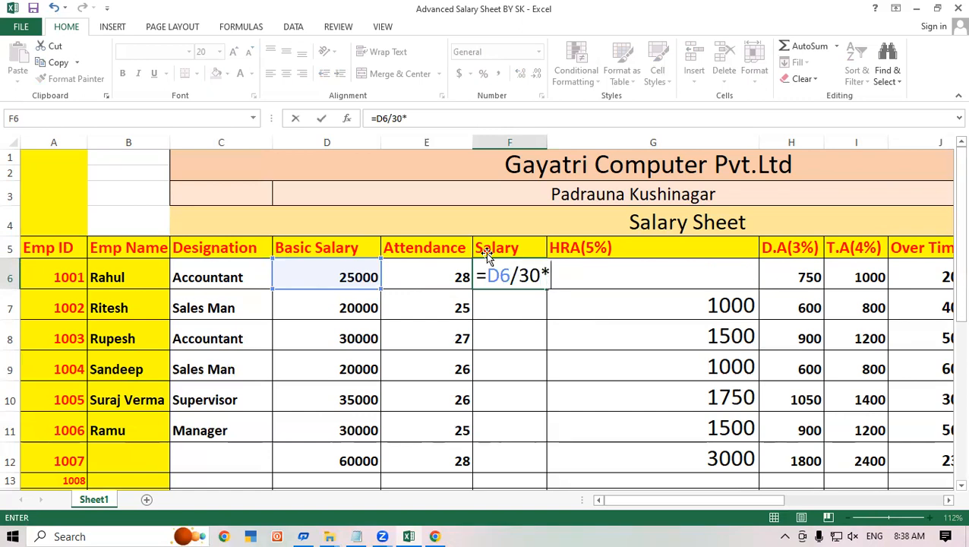
left_click(436, 277)
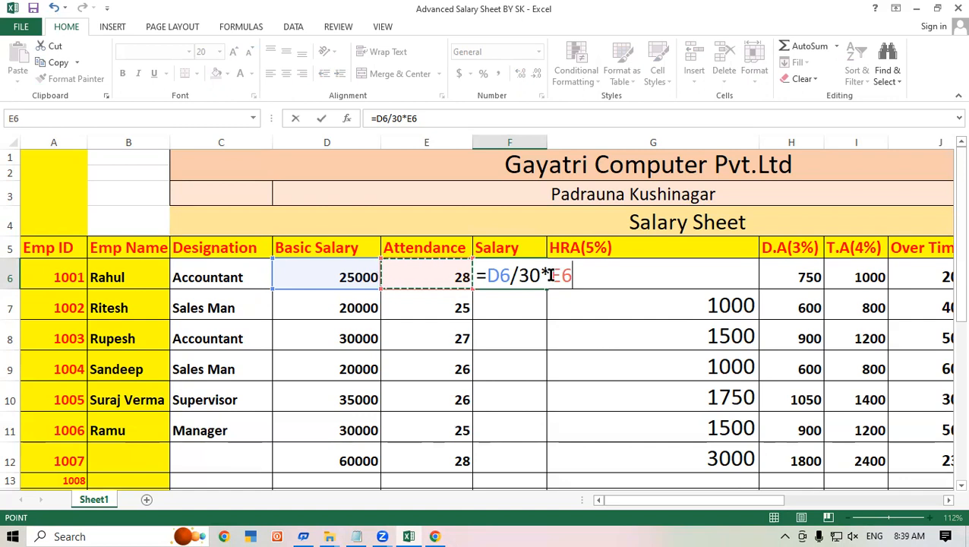
key("Return")
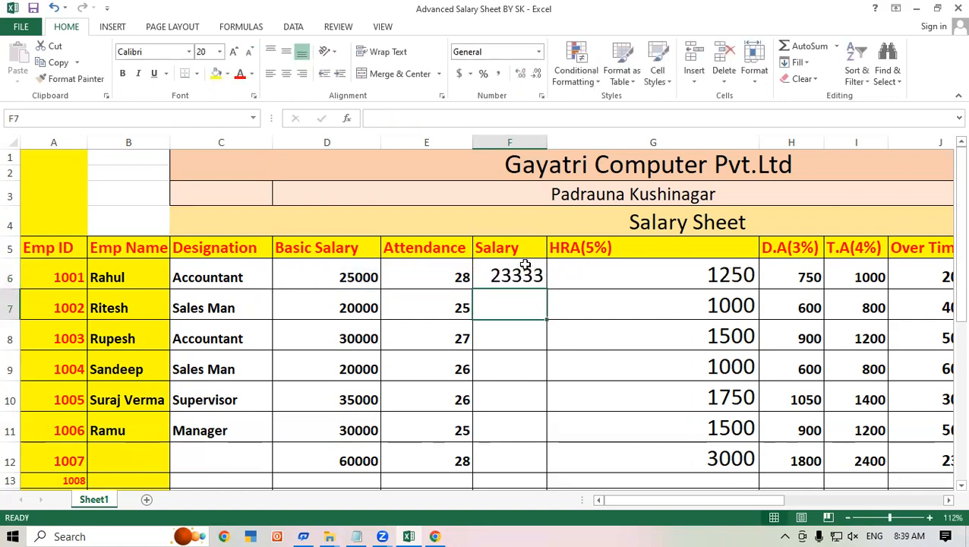
left_click(526, 268)
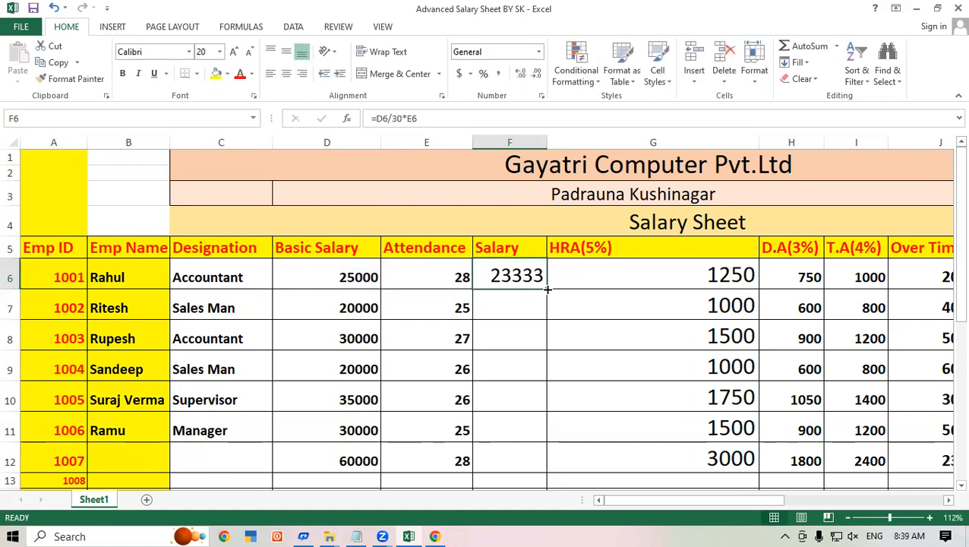
left_click_drag(545, 292, 565, 466)
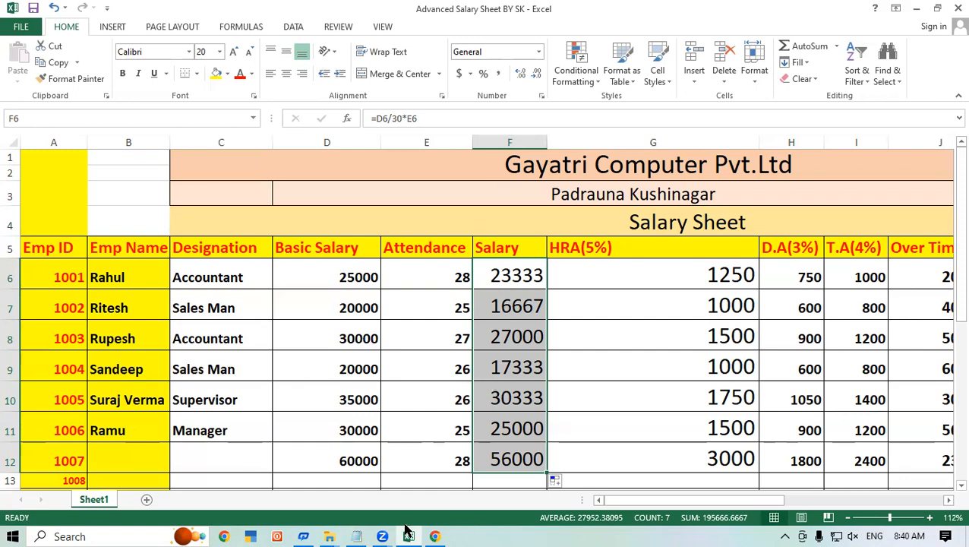
Switch to the Notepad window, maximize it and delete all the old sumif and sumifs notes
left_click(356, 536)
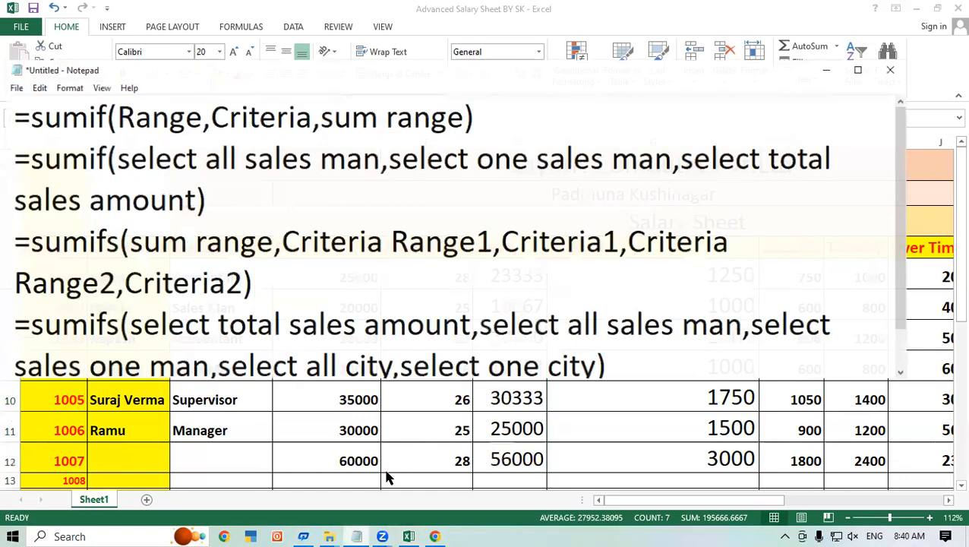
left_click(858, 67)
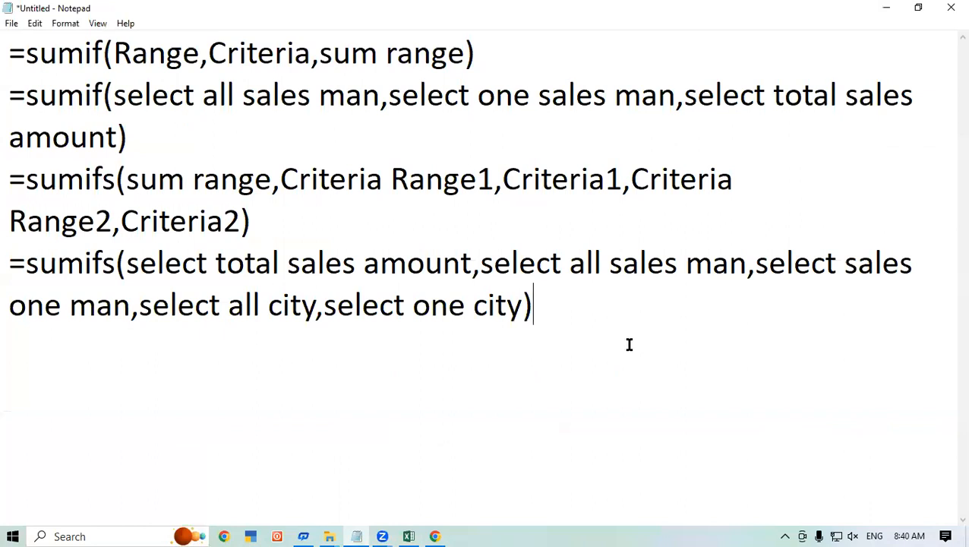
left_click_drag(629, 345, 3, 4)
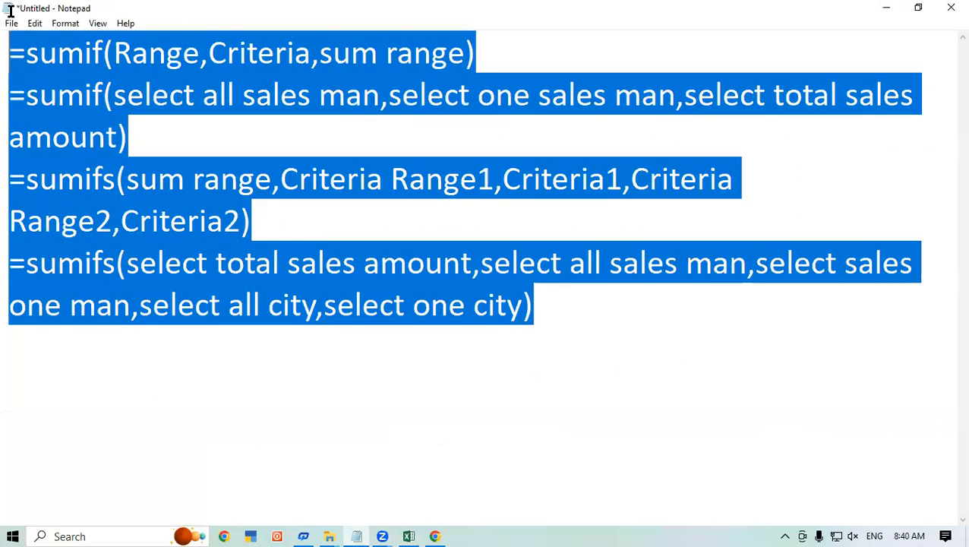
key("Delete")
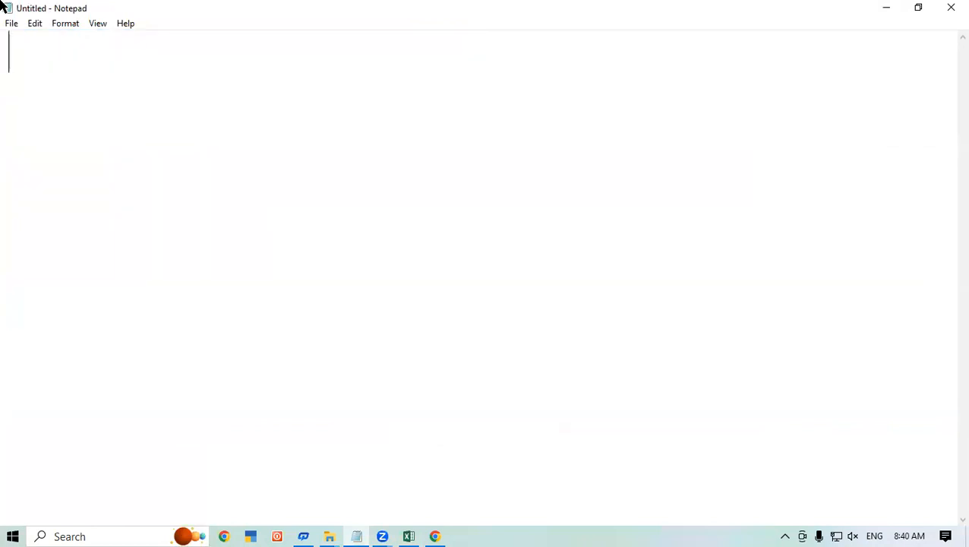
Write the heading "salrary" and begin the formula explanation below it with "=basic salary"
type("salrary")
key("BackSpace")
type("ary")
key("Return")
type("=basic ")
type("salry")
key("BackSpace")
key("BackSpace")
type("alry")
key("BackSpace")
key("BackSpace")
type("a")
key("BackSpace")
key("BackSpace")
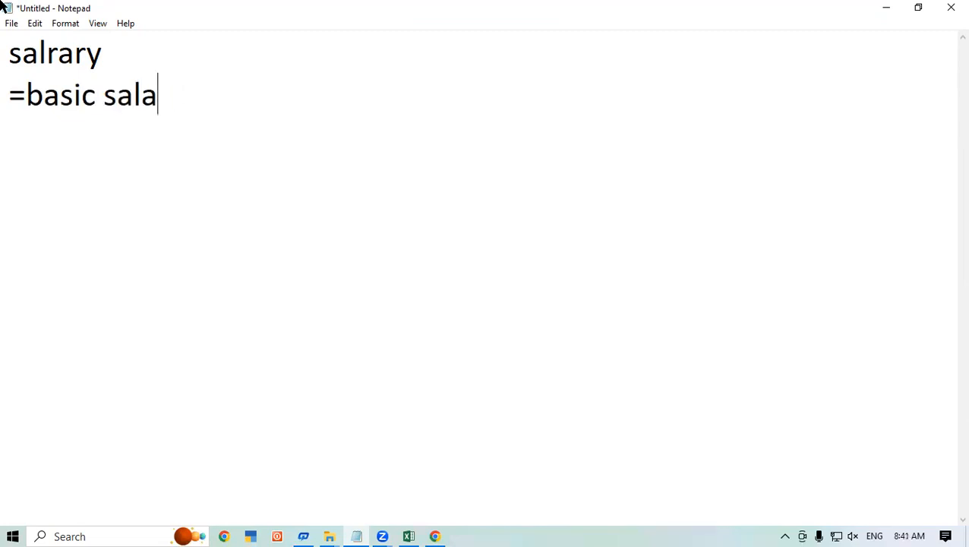
type("ry")
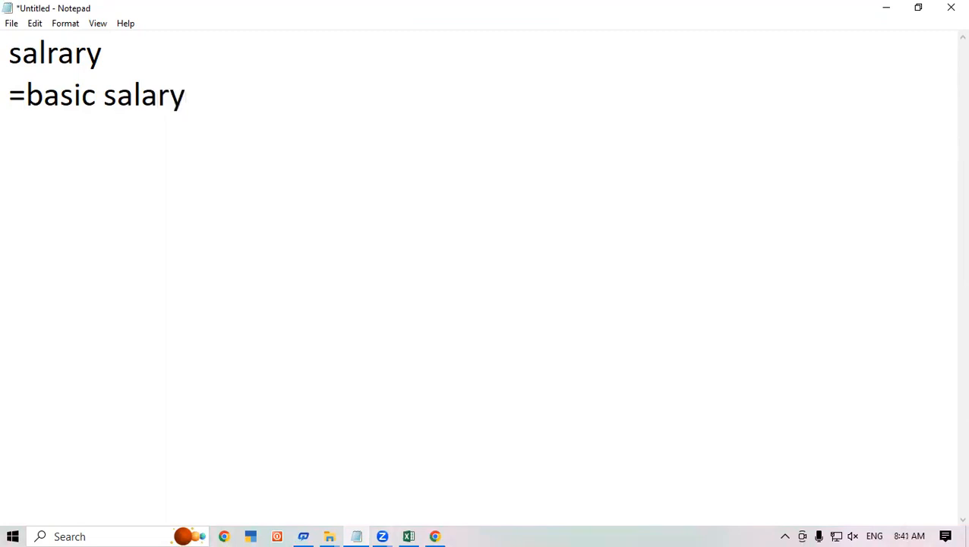
Complete the formula note with "/30*attendance" after the basic salary term
type("/300")
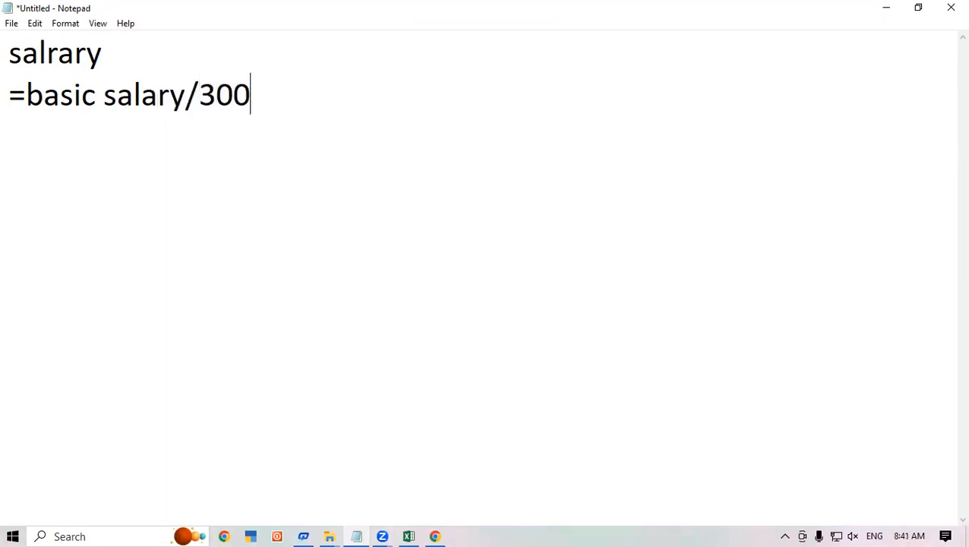
key("BackSpace")
type("*att")
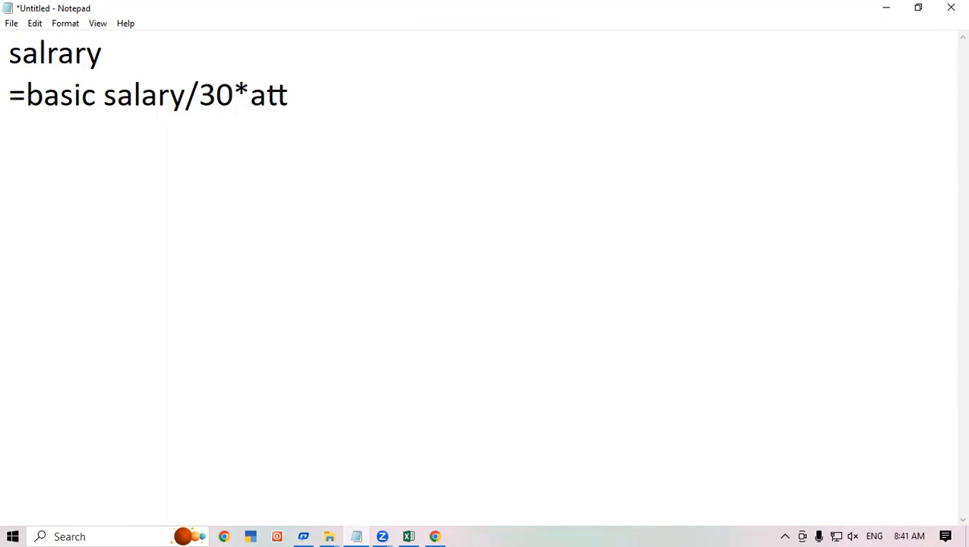
type("endac")
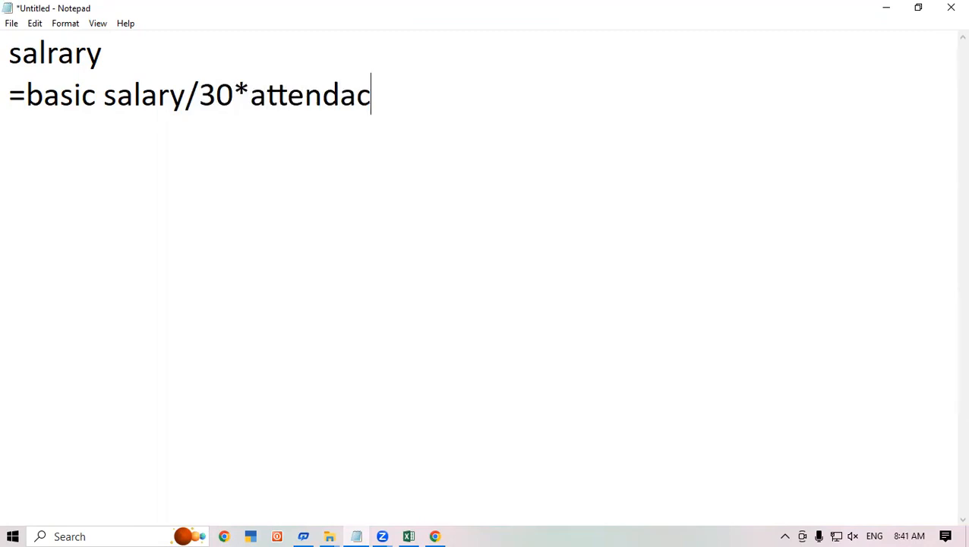
key("BackSpace")
type("nce")
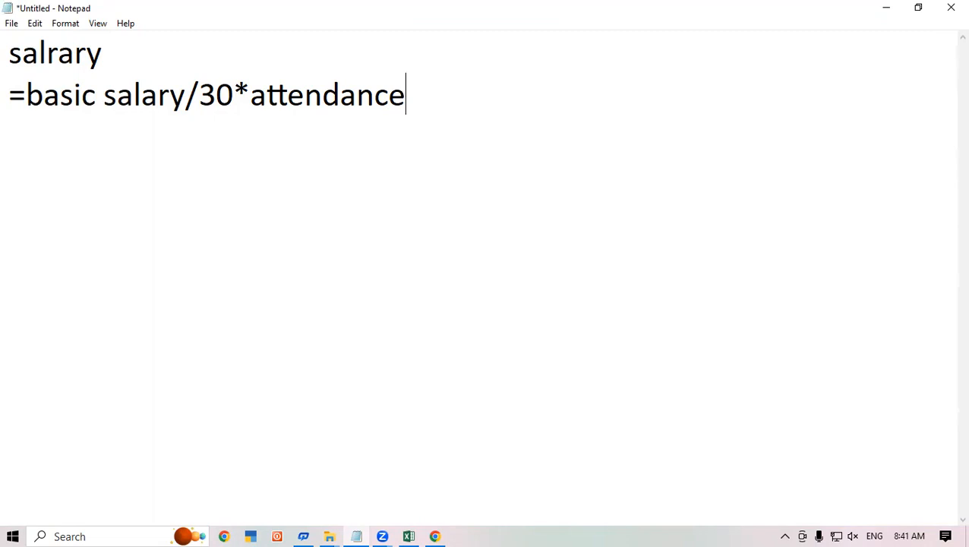
Correct the misspelled heading above the formula note to "salary"
left_click(60, 55)
key("BackSpace")
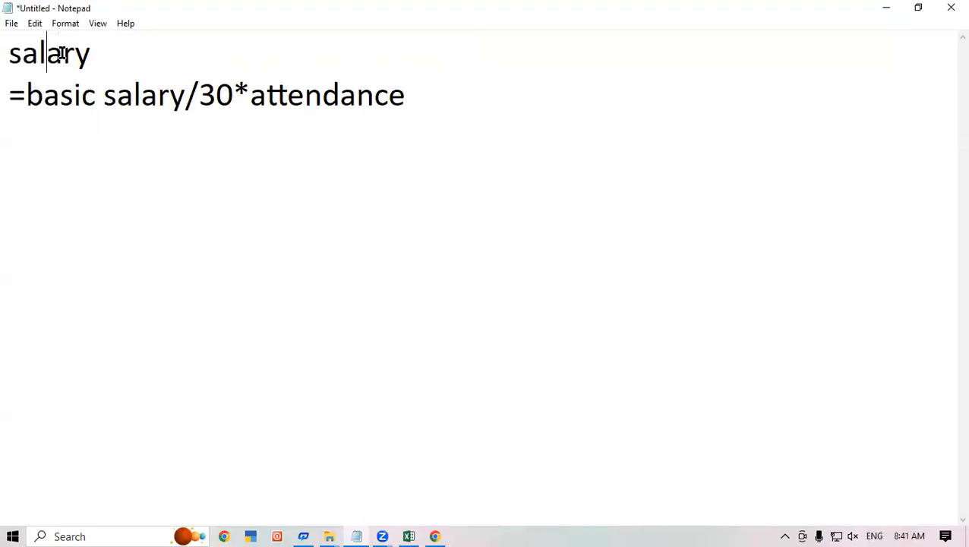
left_click(142, 59)
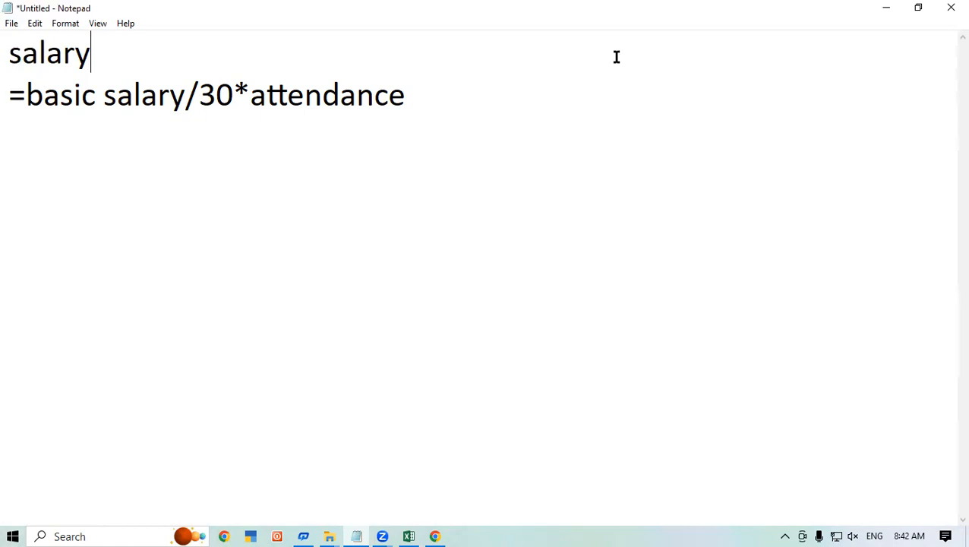
left_click(451, 102)
Switch back to the Excel salary sheet and examine the Salary and Basic Salary columns
mouse_move(409, 531)
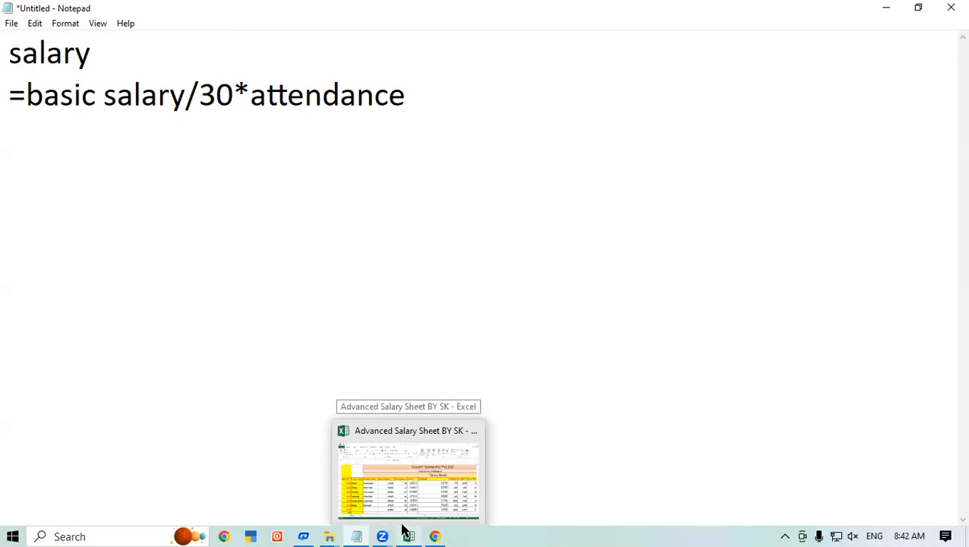
left_click(406, 484)
left_click(524, 244)
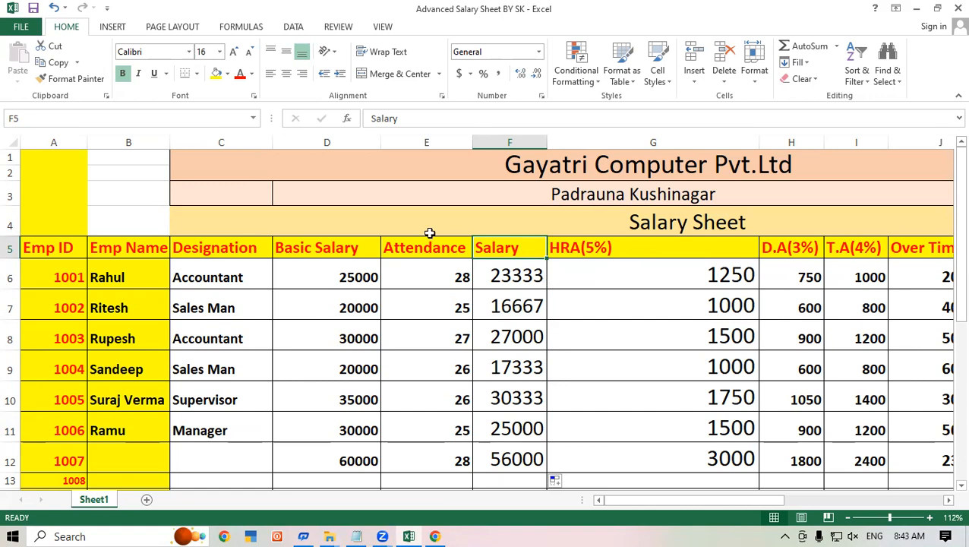
left_click(328, 248)
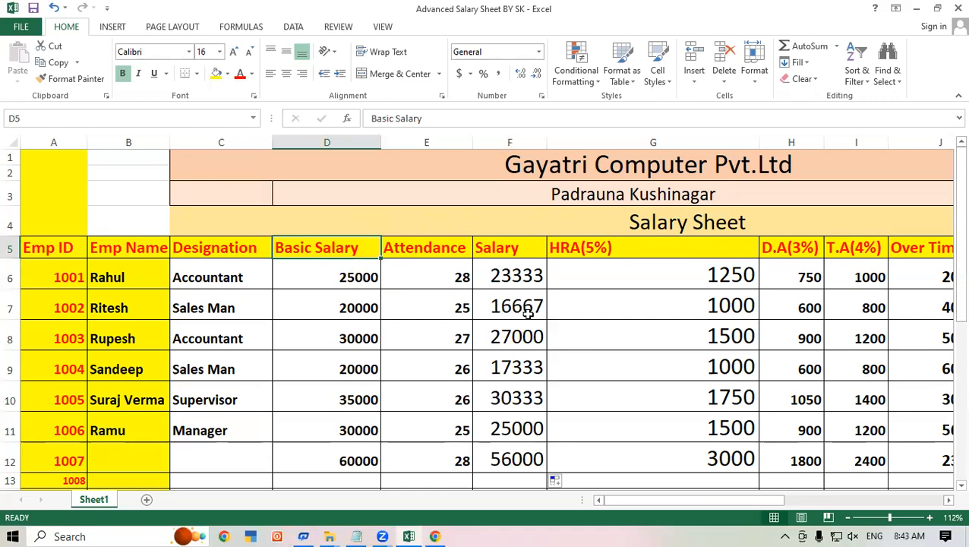
Clear the existing HRA(5%) values from cells G6:G13
left_click(681, 479)
left_click_drag(681, 479, 681, 275)
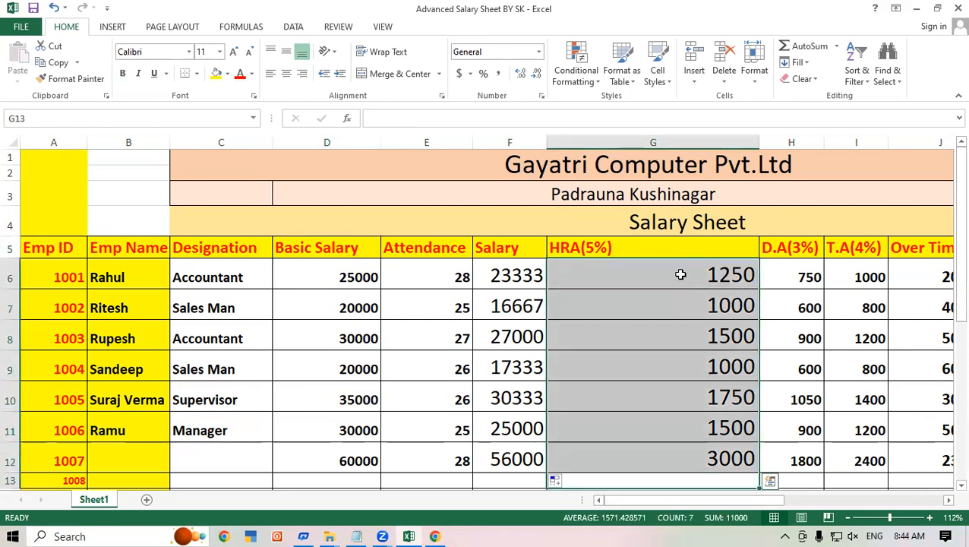
key("Delete")
Calculate the 5% HRA in G6 with =D6*5/100 and copy the formula down to G12
left_click(681, 274)
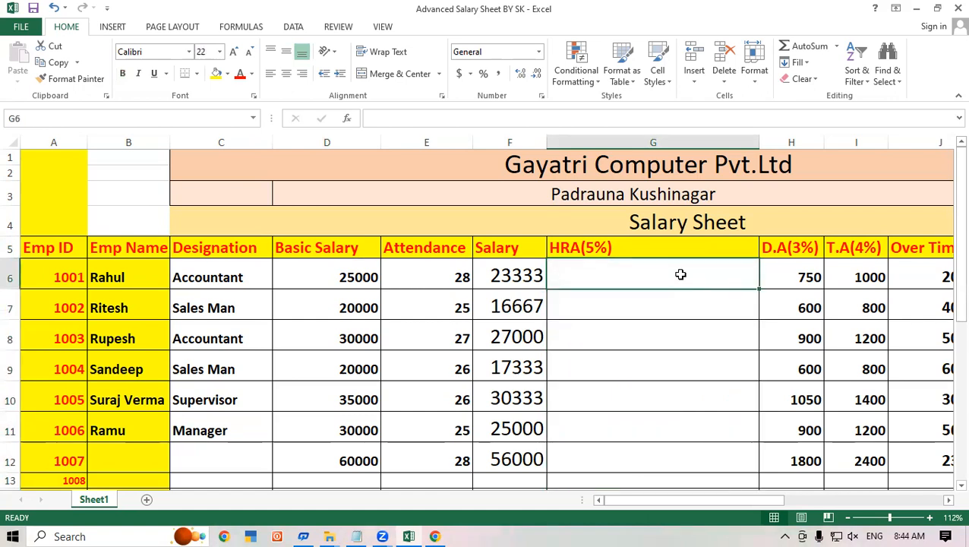
type("=")
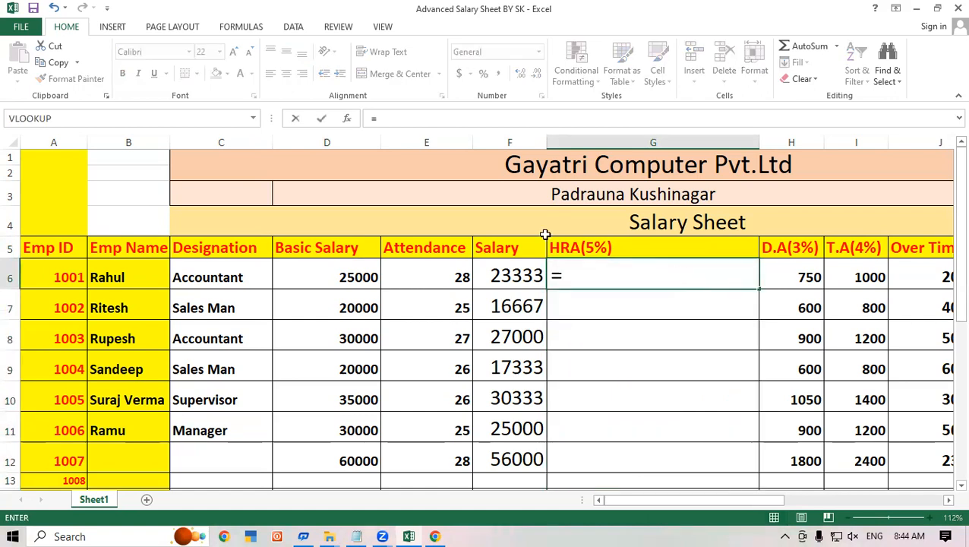
left_click(328, 273)
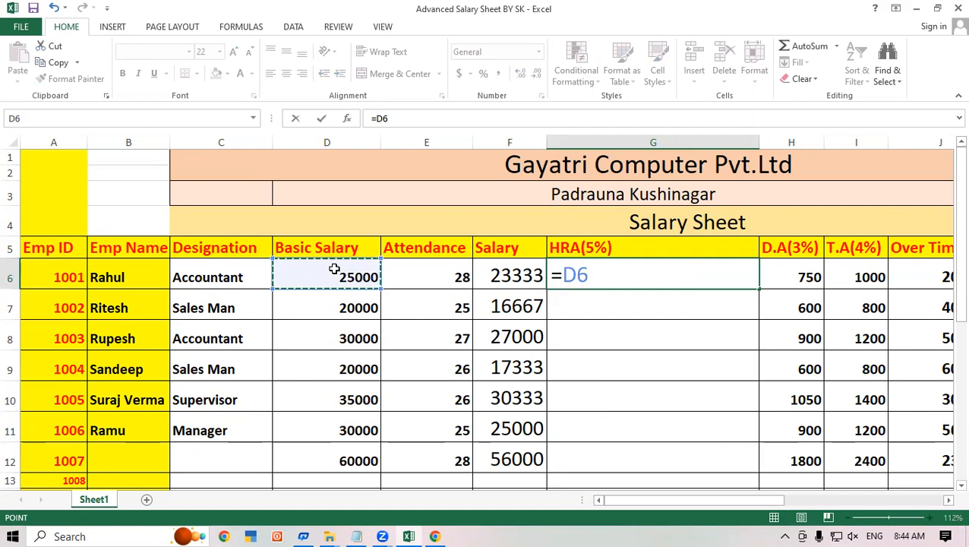
type("*")
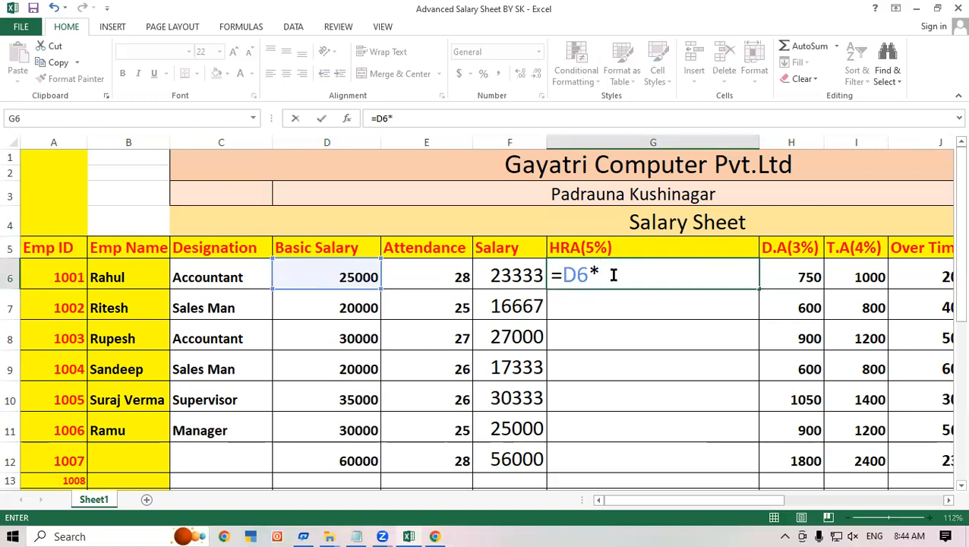
type("5/100")
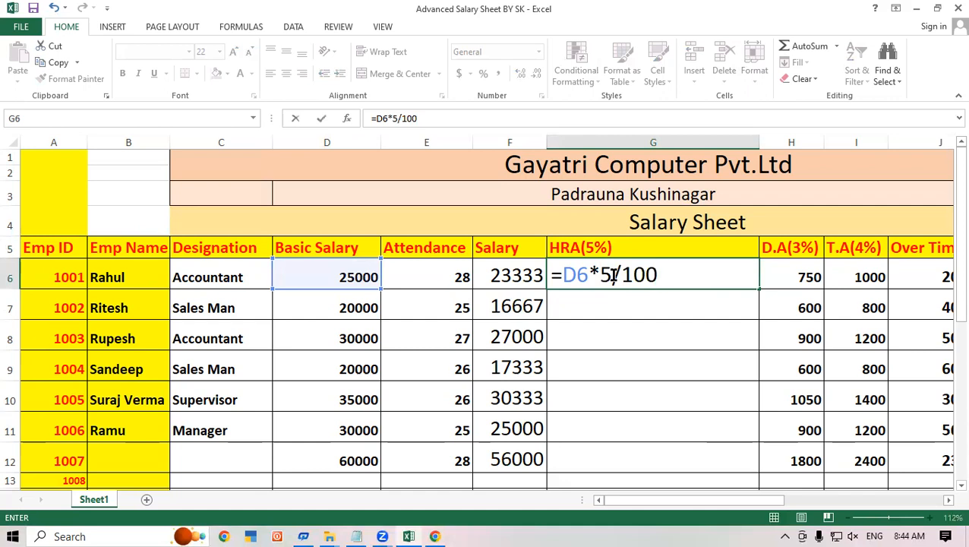
key("Return")
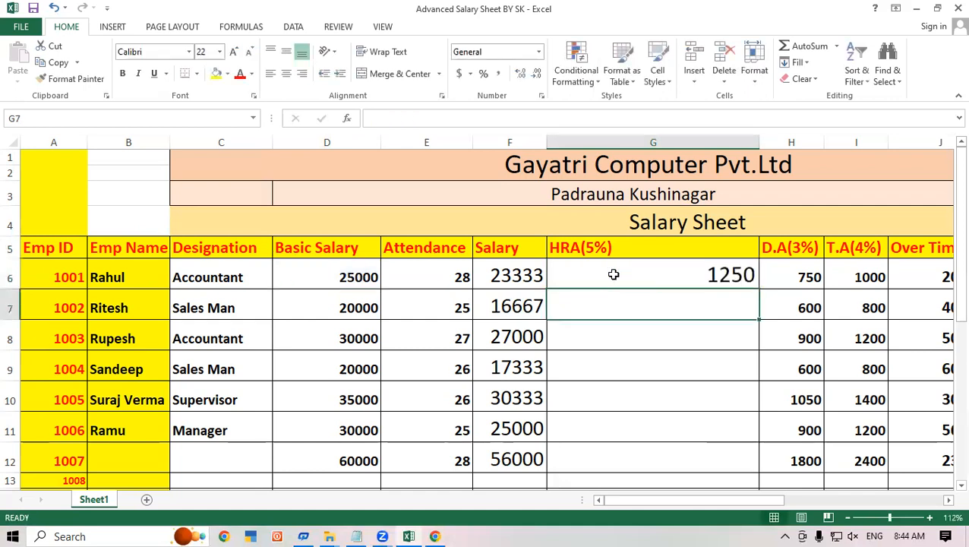
left_click(614, 274)
left_click_drag(759, 287, 773, 468)
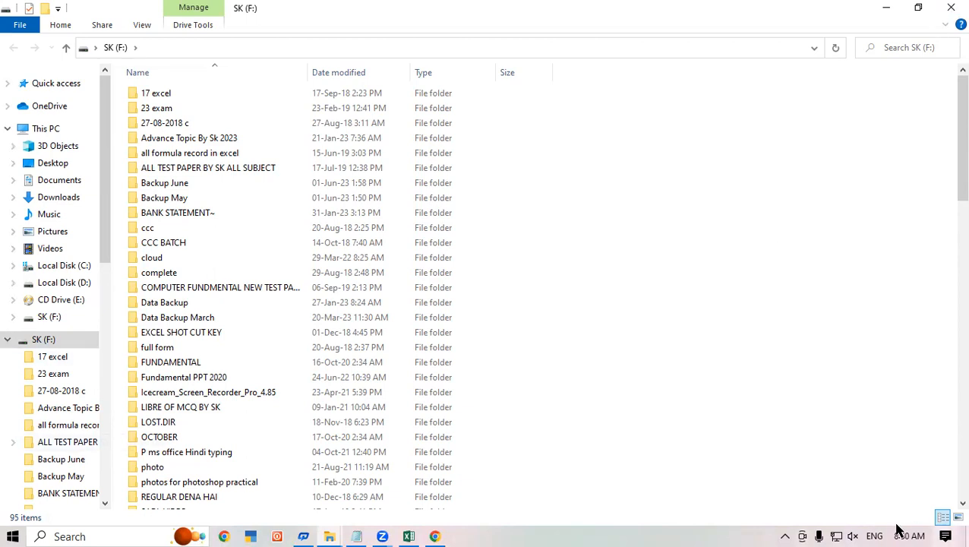
Switch from File Explorer back to the Excel salary sheet and check the HRA formula in G6
left_click(409, 536)
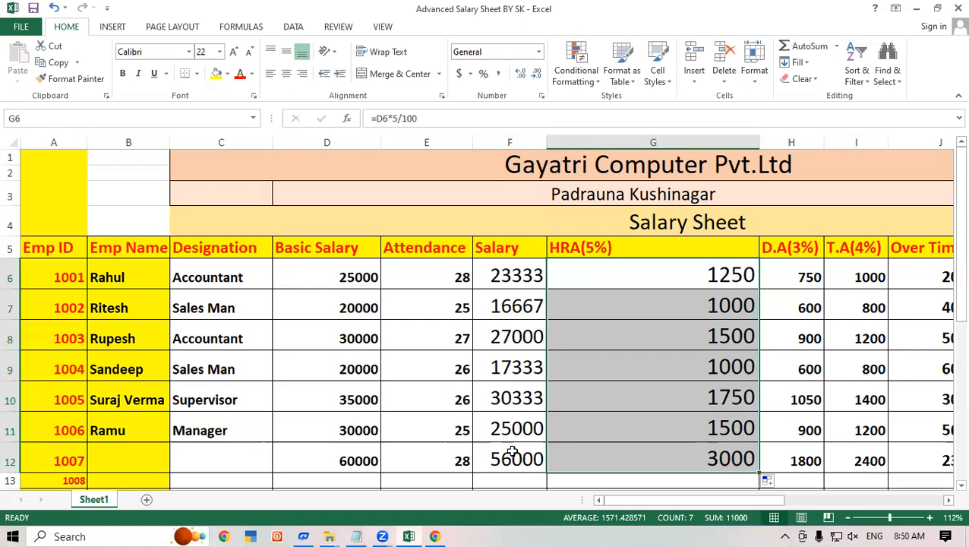
left_click(640, 277)
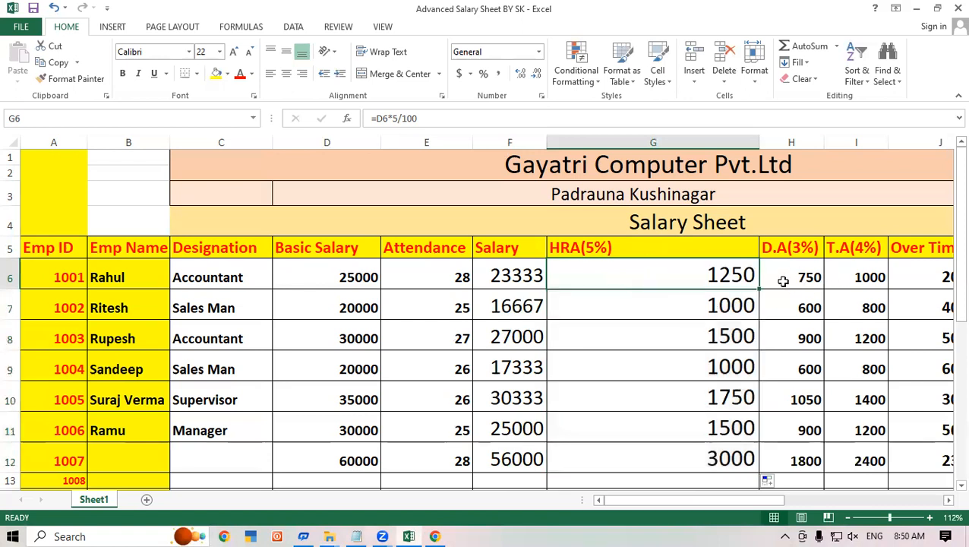
Clear the existing D.A(3%) values from cells H6:H12
left_click(784, 279)
left_click_drag(790, 318, 800, 458)
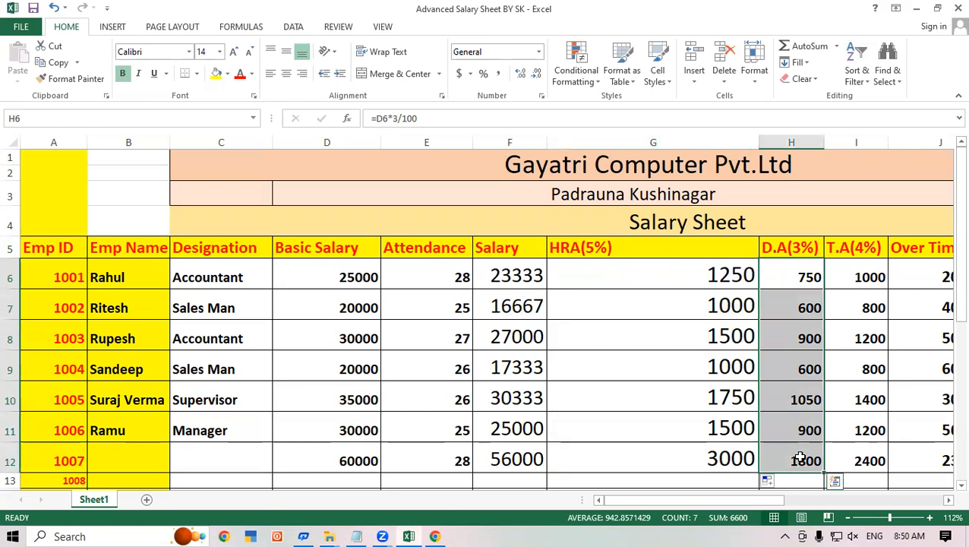
key("Delete")
Calculate the 3% D.A in H6 with =D6*3/100 and copy the formula down to H12
left_click(780, 276)
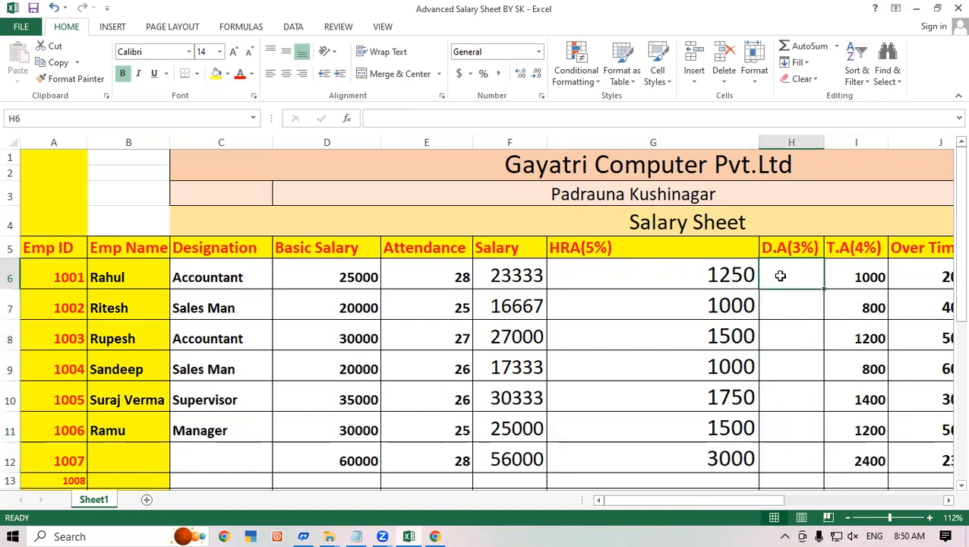
type("=")
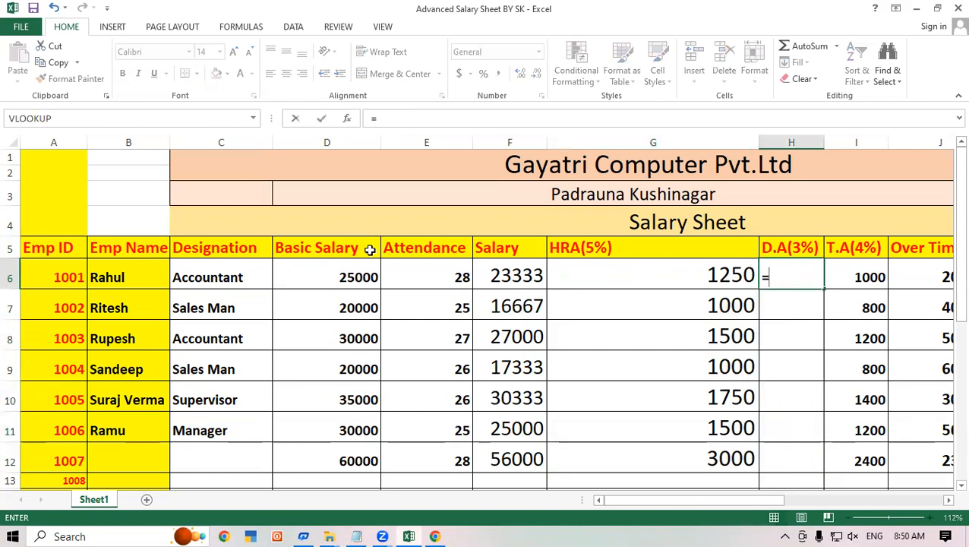
left_click(327, 263)
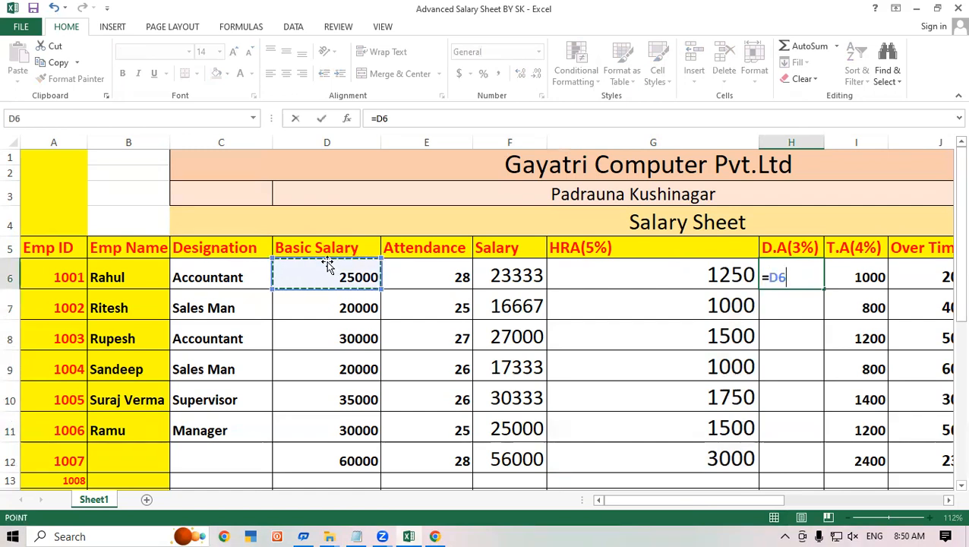
type("*")
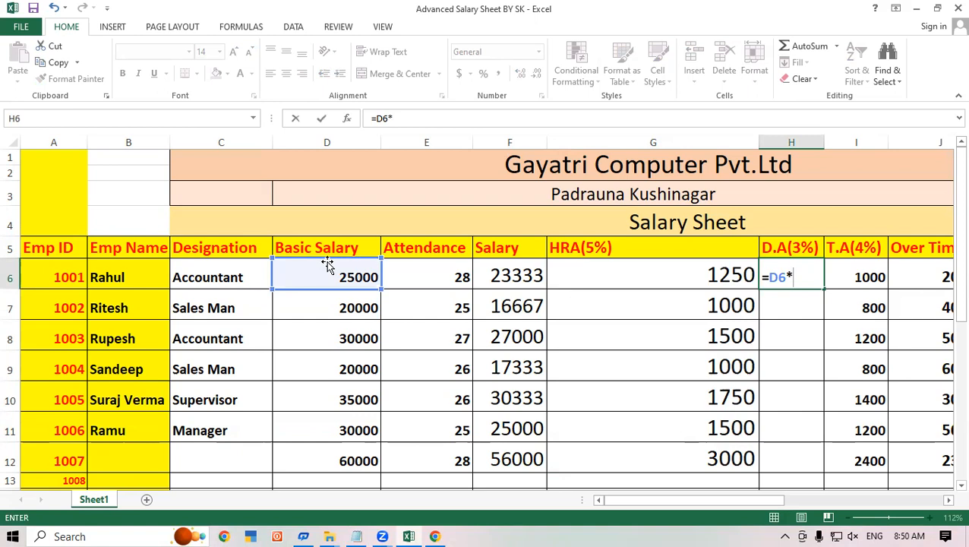
type("3/10")
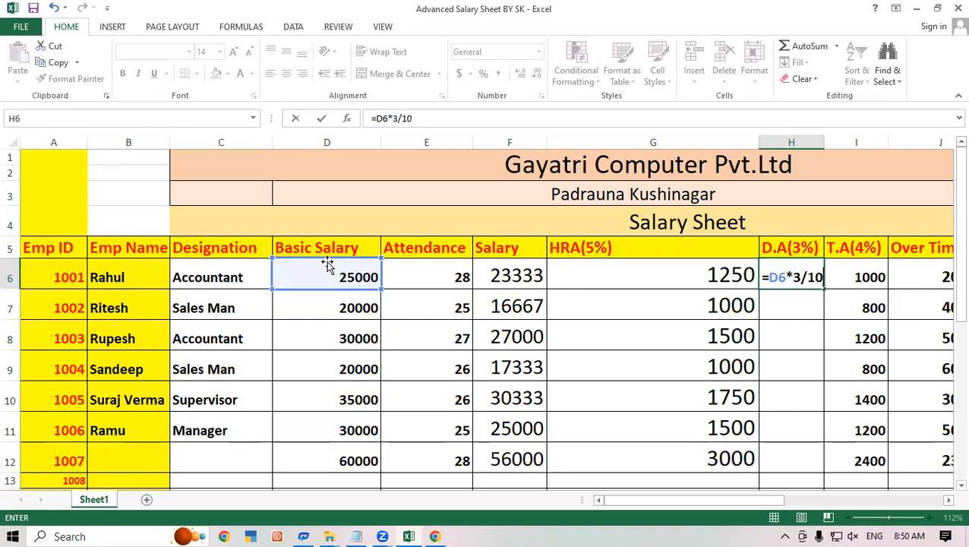
type("0")
key("Return")
left_click(799, 267)
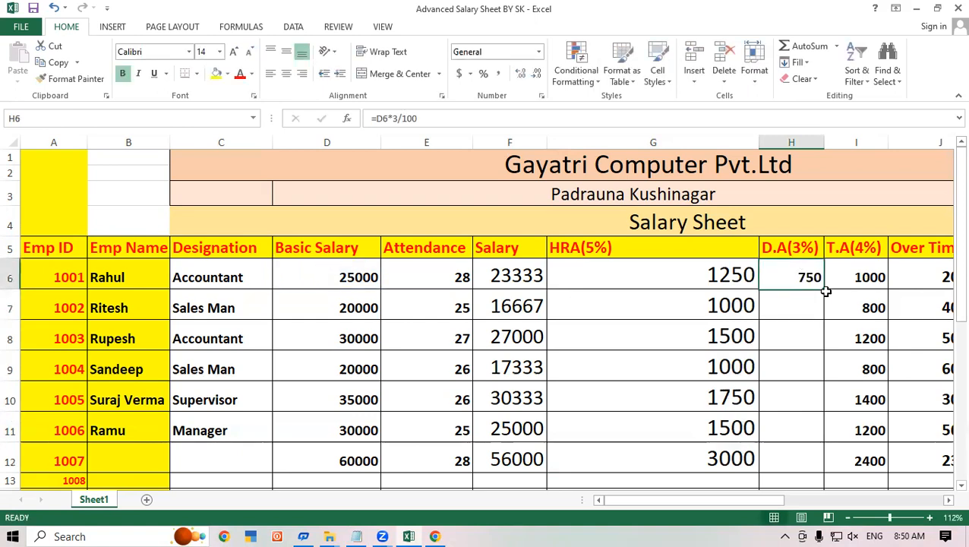
left_click_drag(823, 292, 824, 463)
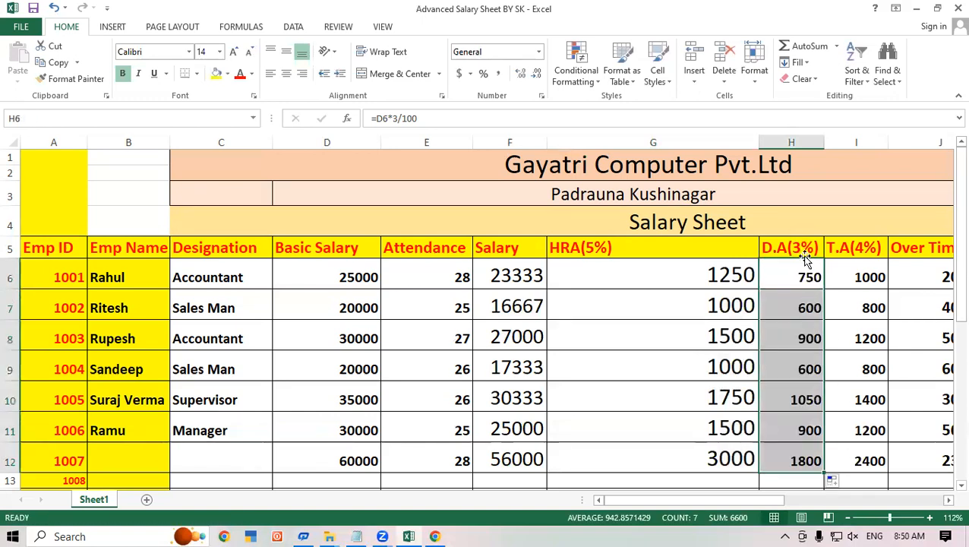